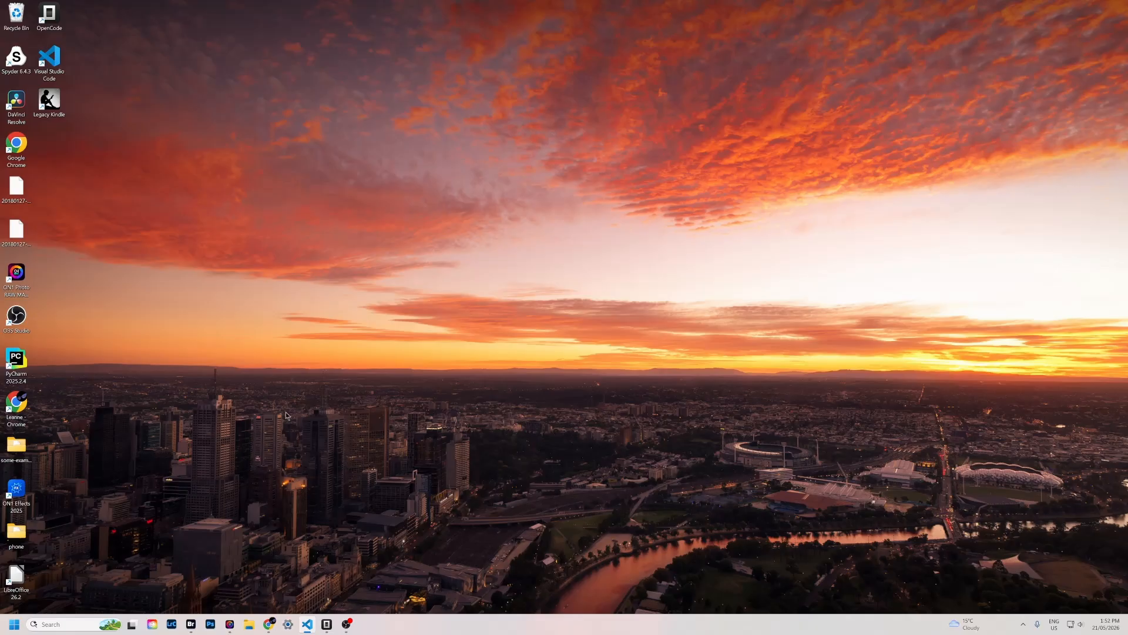
# - Switch to ON1 Photo RAW, open DSCF8109.RAF for editing and add a local brush adjustment
pyautogui.click(230, 624)
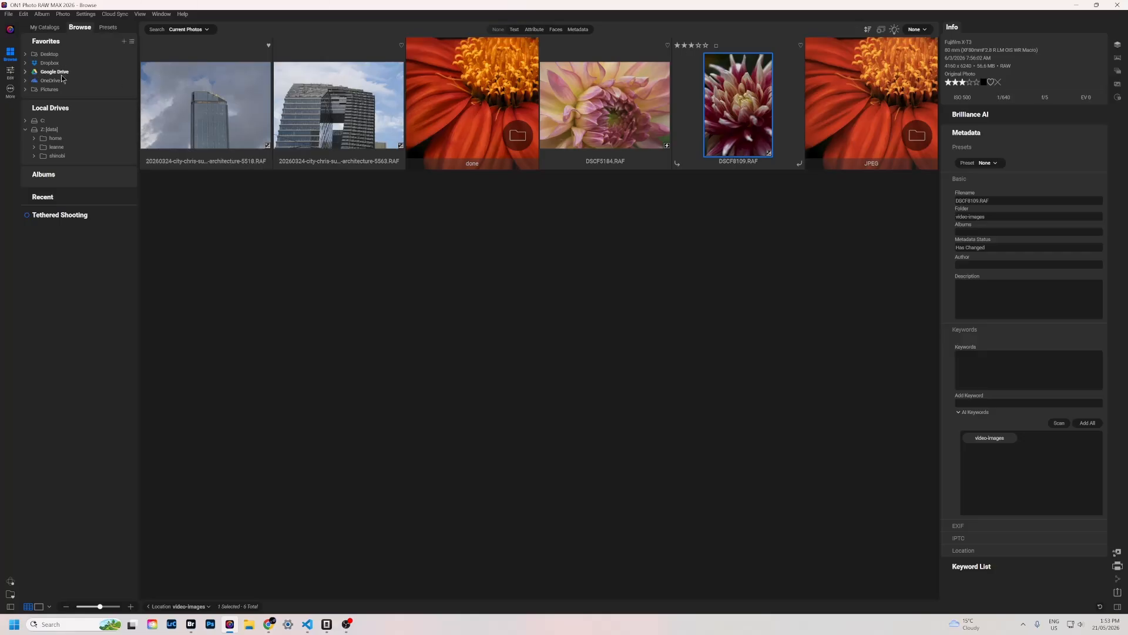
pyautogui.press('d')
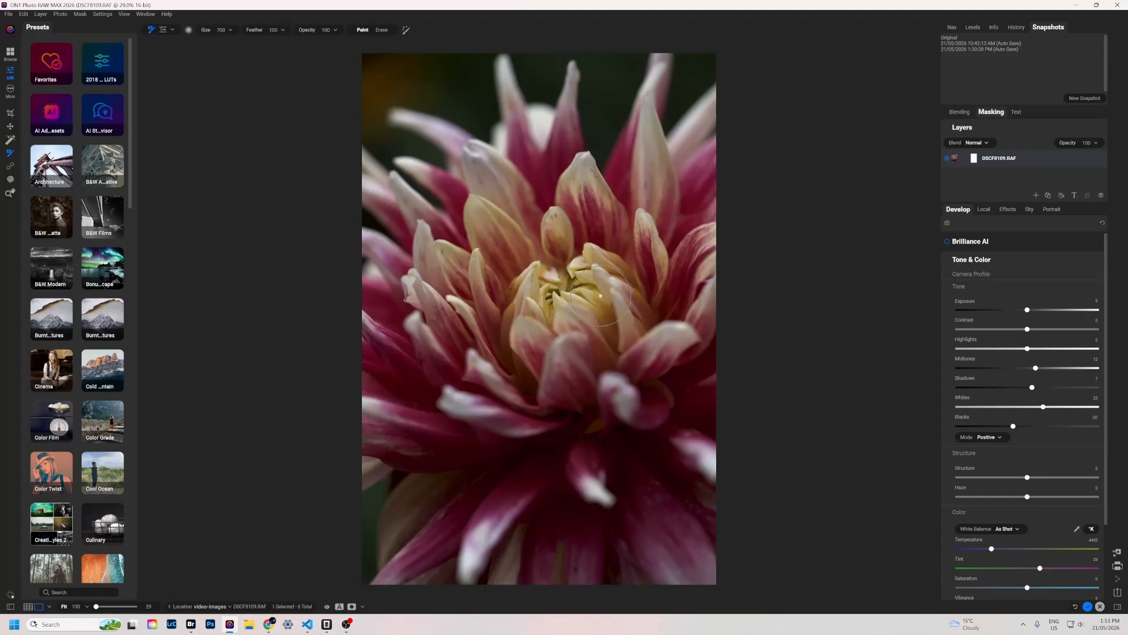
pyautogui.click(985, 210)
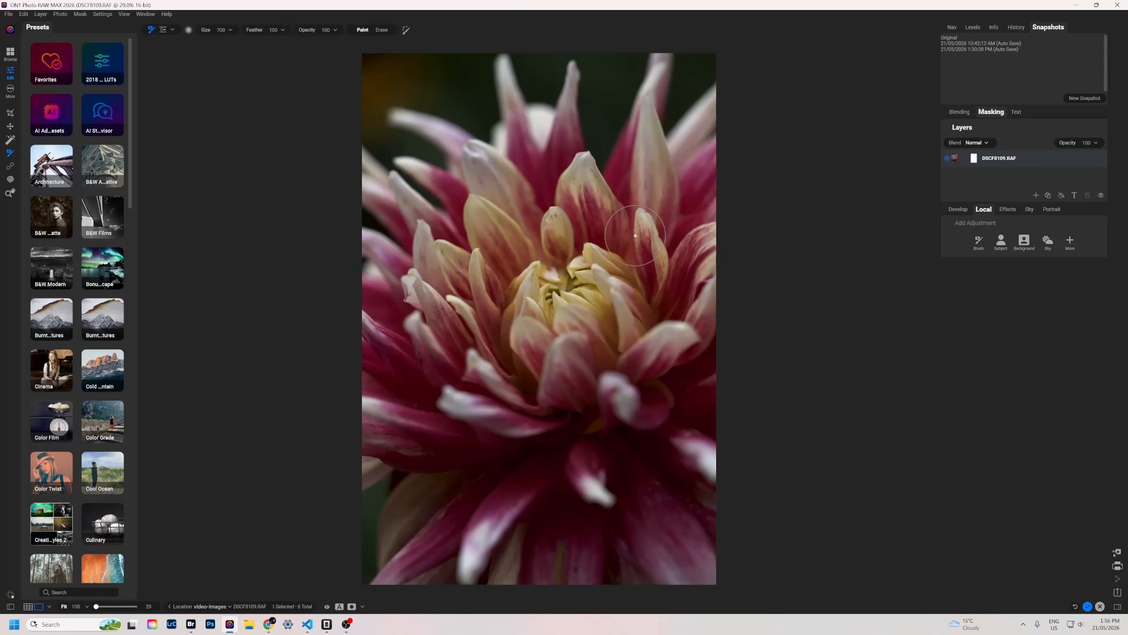
pyautogui.click(979, 244)
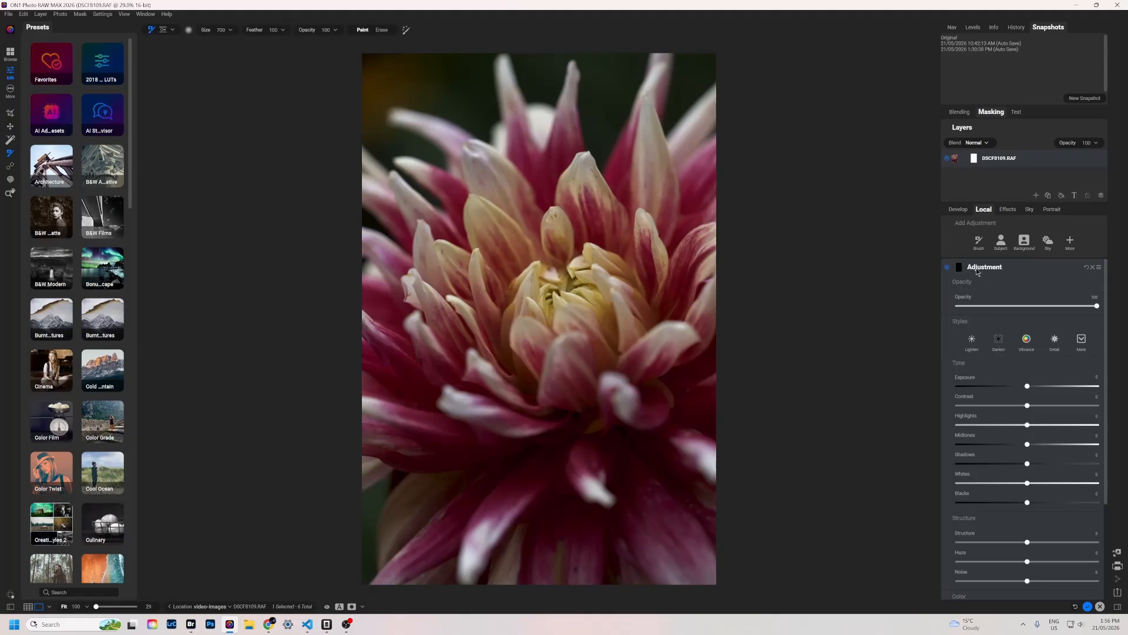
# - Examine the new local adjustment's opacity, style, tone, structure, color and Paint with Color options
pyautogui.moveTo(1094, 304)
pyautogui.mouseDown()
pyautogui.moveTo(970, 313)
pyautogui.moveTo(1110, 302)
pyautogui.mouseUp()
pyautogui.click(971, 341)
pyautogui.click(992, 345)
pyautogui.scroll(-2, 1020, 489)
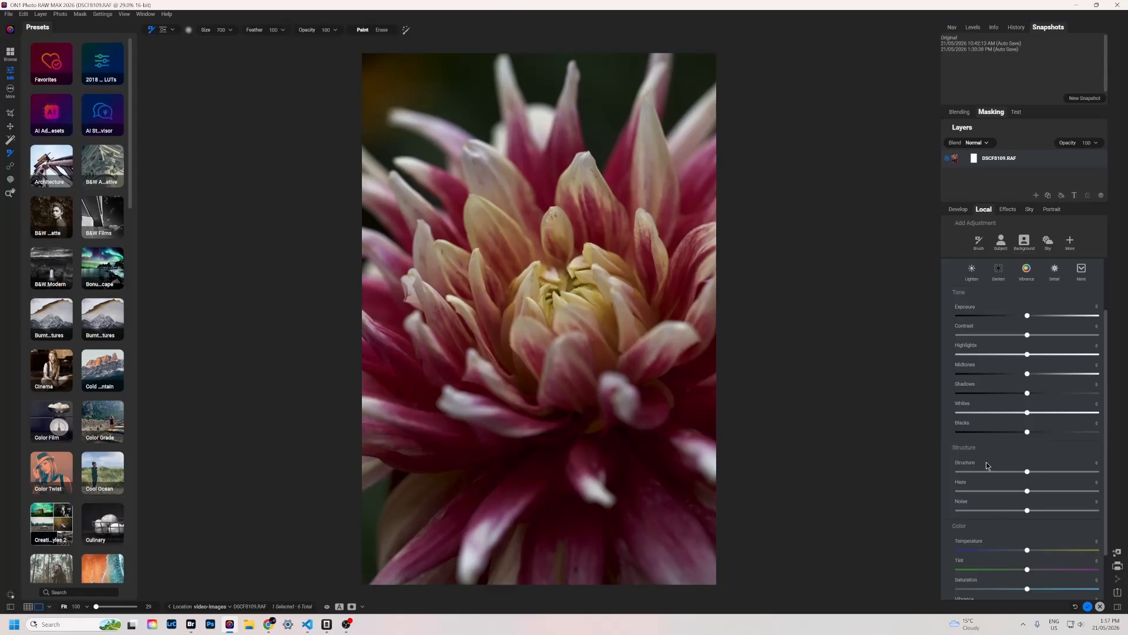
pyautogui.scroll(-2, 1011, 532)
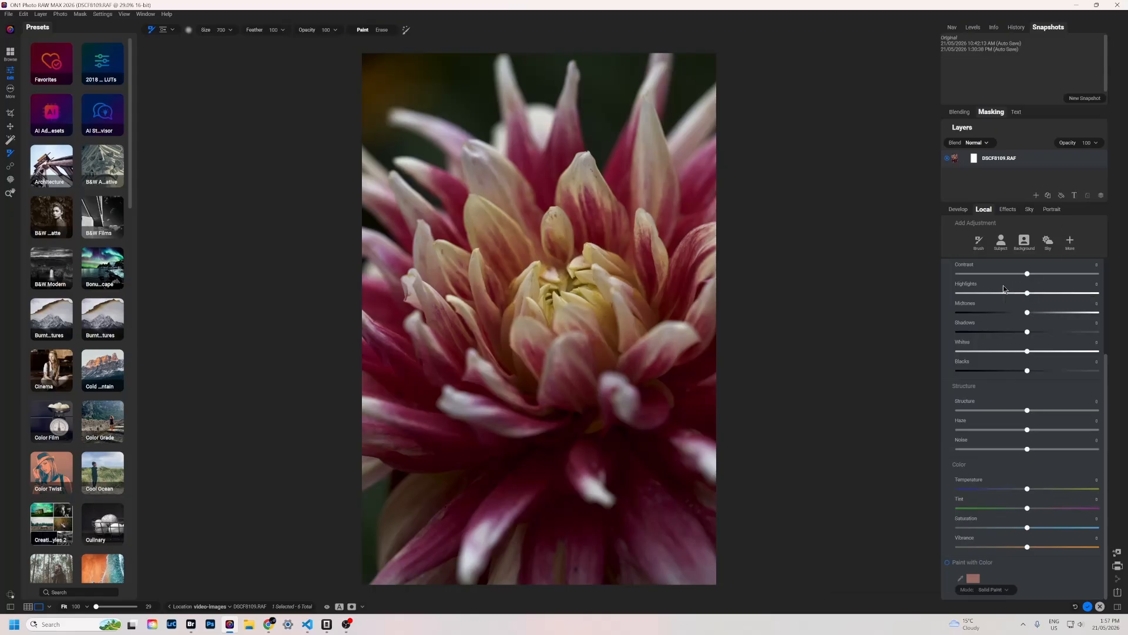
pyautogui.scroll(1, 1003, 284)
pyautogui.scroll(1, 1003, 282)
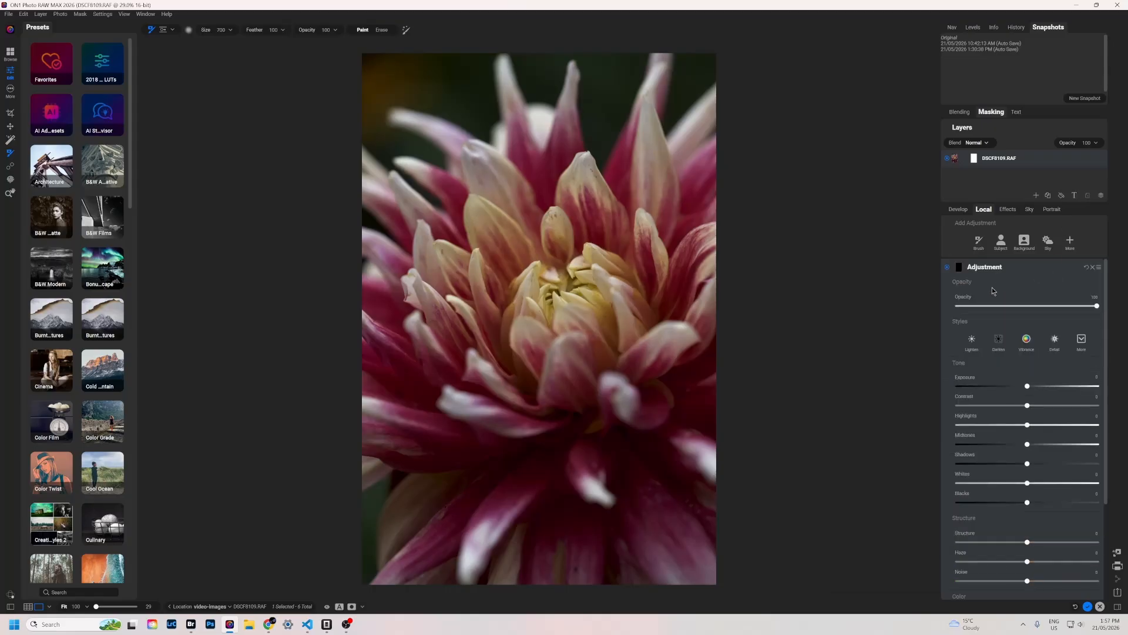
# - Paint a brush band across the middle of the flower and strongly raise the adjustment's exposure
pyautogui.click(978, 243)
pyautogui.moveTo(1027, 387); pyautogui.dragTo(1070, 387)
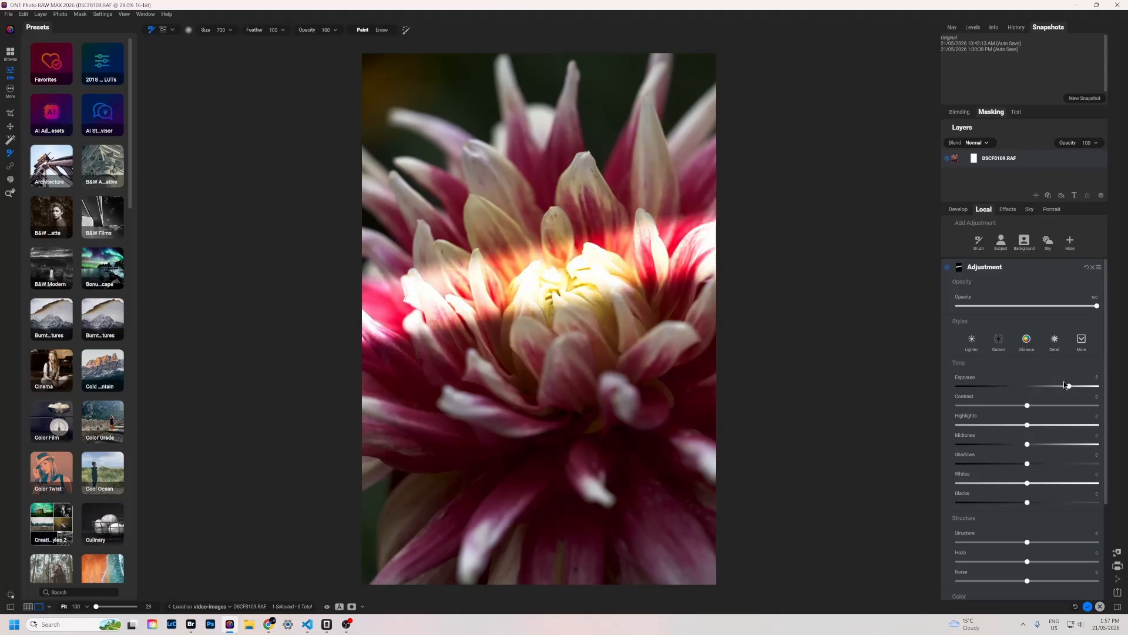
pyautogui.moveTo(1027, 405); pyautogui.dragTo(1025, 406)
pyautogui.click(1038, 405)
# - Display the brush mask and its masking options, try inverting the mask on the photo, and invert it back
pyautogui.hotkey('ctrl', 'm')
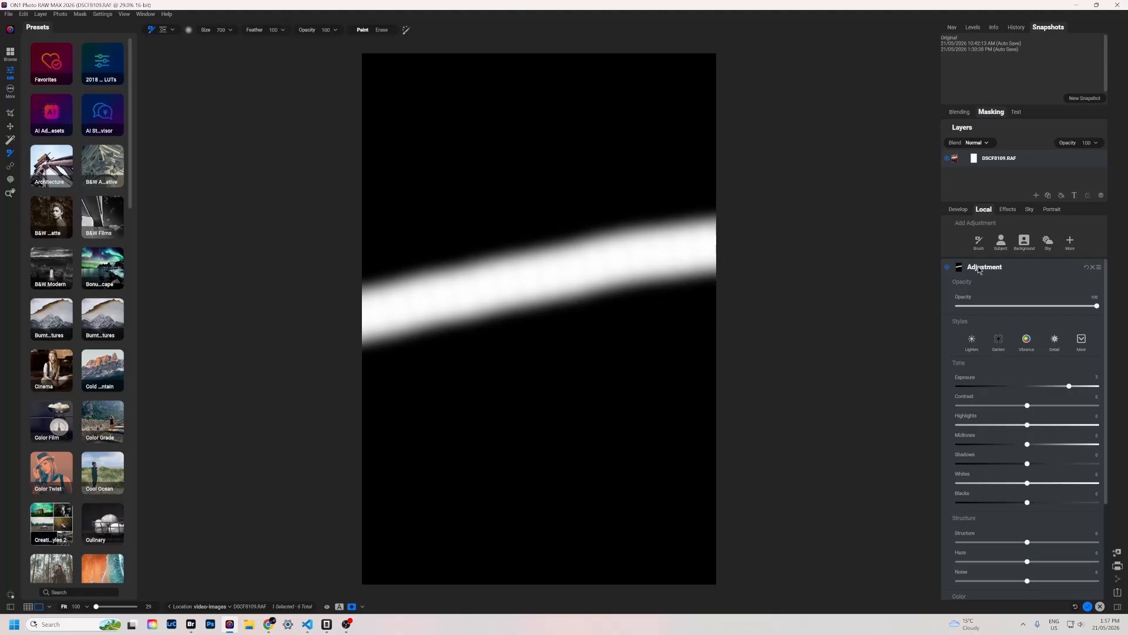
pyautogui.click(958, 267)
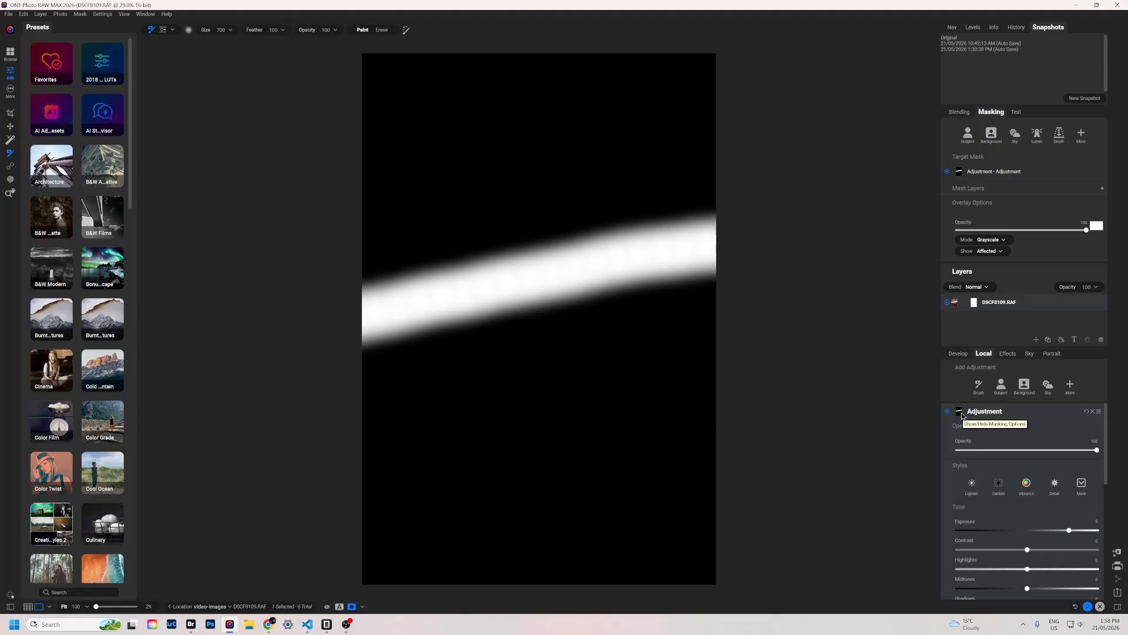
pyautogui.hotkey('ctrl', 'i')
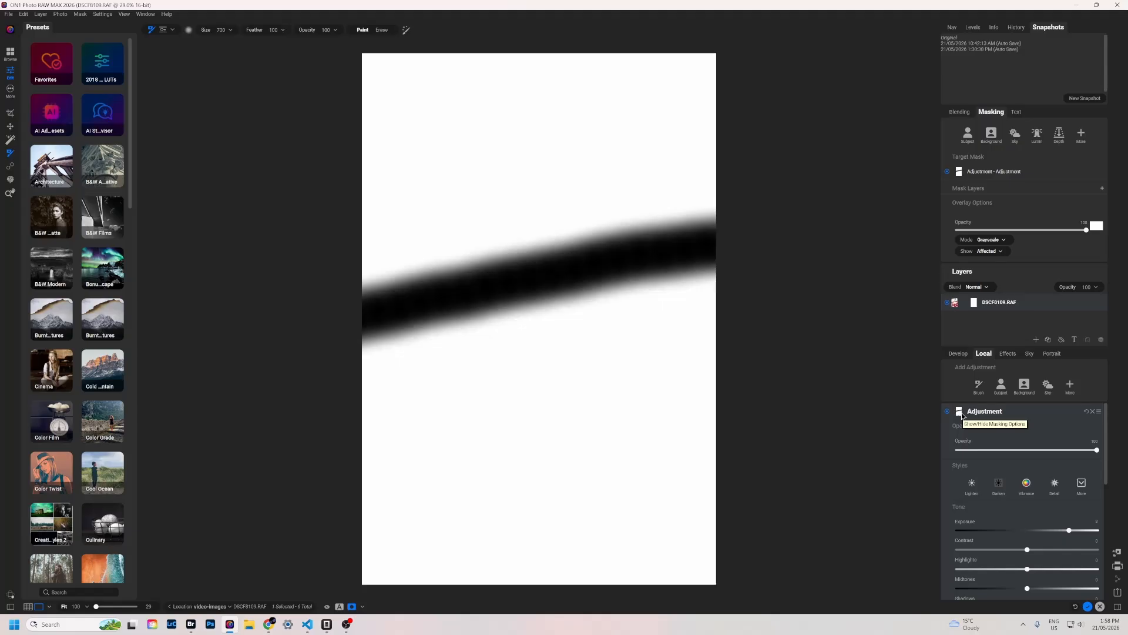
pyautogui.press('o')
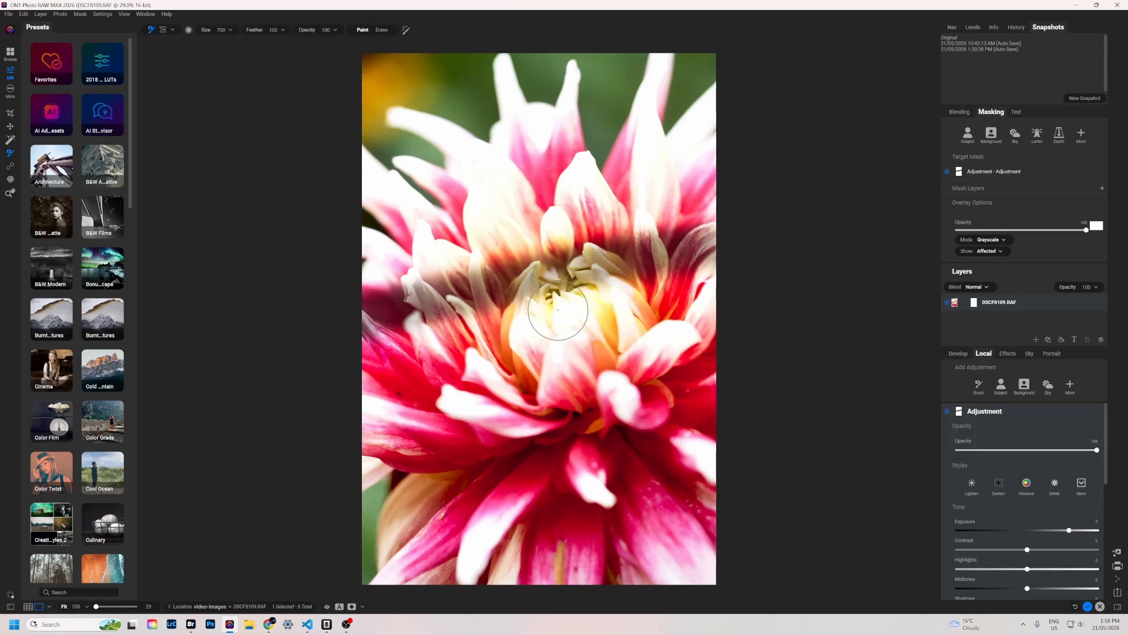
pyautogui.hotkey('ctrl', 'i')
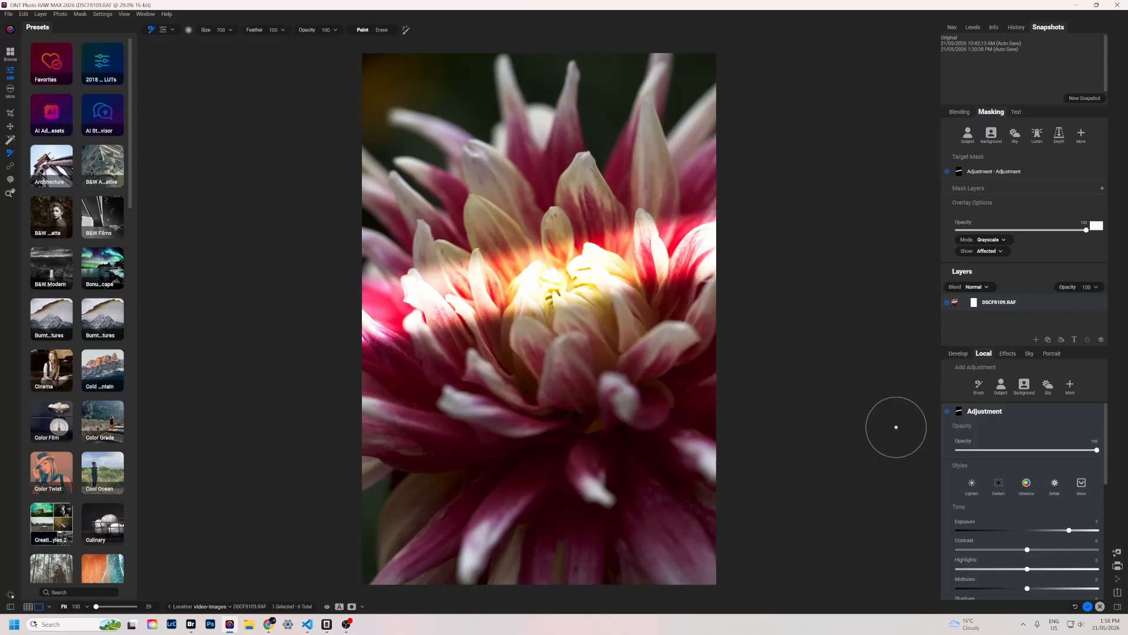
# - Paint the brush adjustment over most of the flower and reduce its exposure to about 1.4
pyautogui.moveTo(713, 277)
pyautogui.mouseDown()
pyautogui.moveTo(295, 423)
pyautogui.moveTo(453, 336)
pyautogui.moveTo(433, 400)
pyautogui.moveTo(637, 317)
pyautogui.moveTo(649, 377)
pyautogui.moveTo(665, 393)
pyautogui.moveTo(457, 153)
pyautogui.moveTo(571, 184)
pyautogui.moveTo(553, 325)
pyautogui.moveTo(458, 264)
pyautogui.moveTo(647, 348)
pyautogui.moveTo(562, 430)
pyautogui.moveTo(521, 314)
pyautogui.moveTo(475, 263)
pyautogui.moveTo(620, 410)
pyautogui.mouseUp()
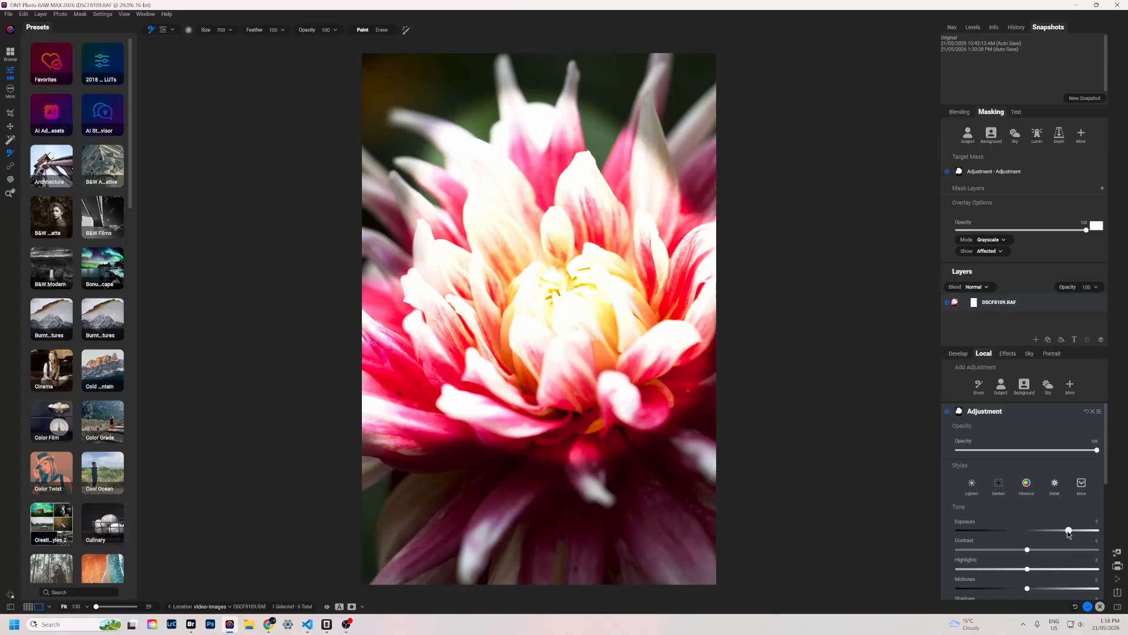
pyautogui.moveTo(1067, 531); pyautogui.dragTo(1041, 531)
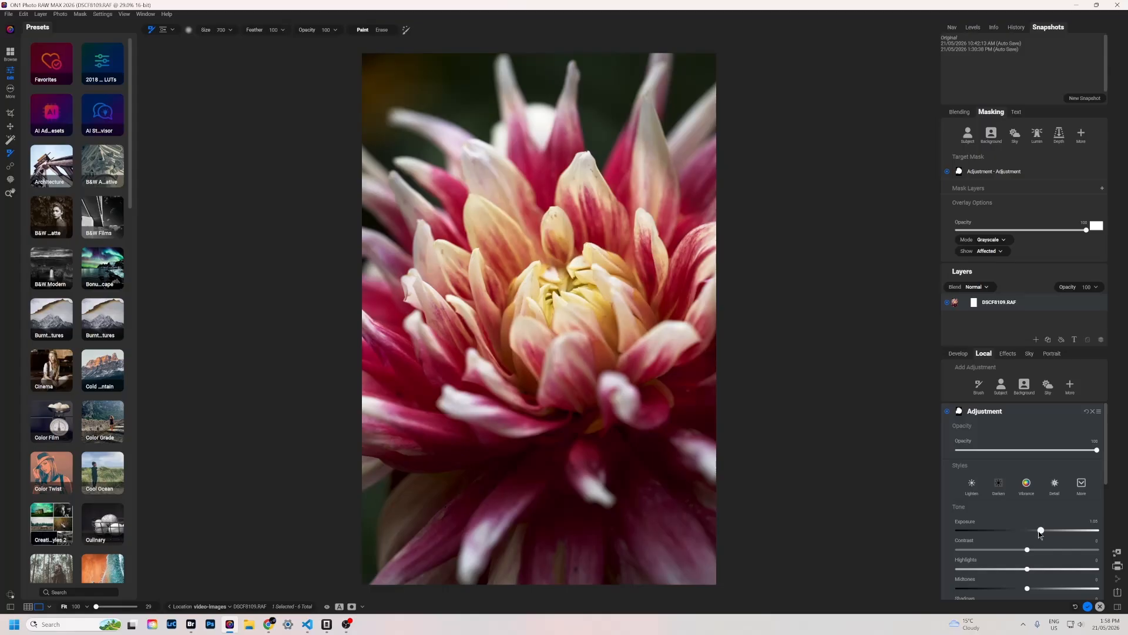
pyautogui.moveTo(1043, 533); pyautogui.dragTo(1047, 531)
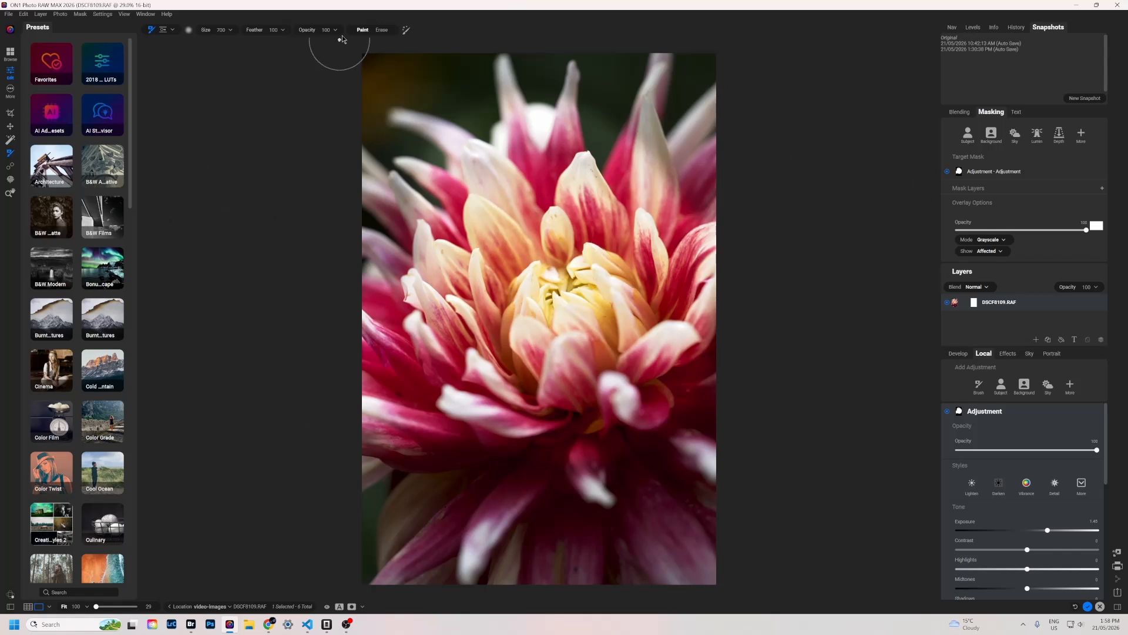
# - Erase the brushed brightening from the outer petals around the flower's centre
pyautogui.click(381, 30)
pyautogui.moveTo(542, 174)
pyautogui.mouseDown()
pyautogui.moveTo(501, 182)
pyautogui.moveTo(511, 163)
pyautogui.moveTo(484, 92)
pyautogui.moveTo(426, 100)
pyautogui.moveTo(572, 144)
pyautogui.mouseUp()
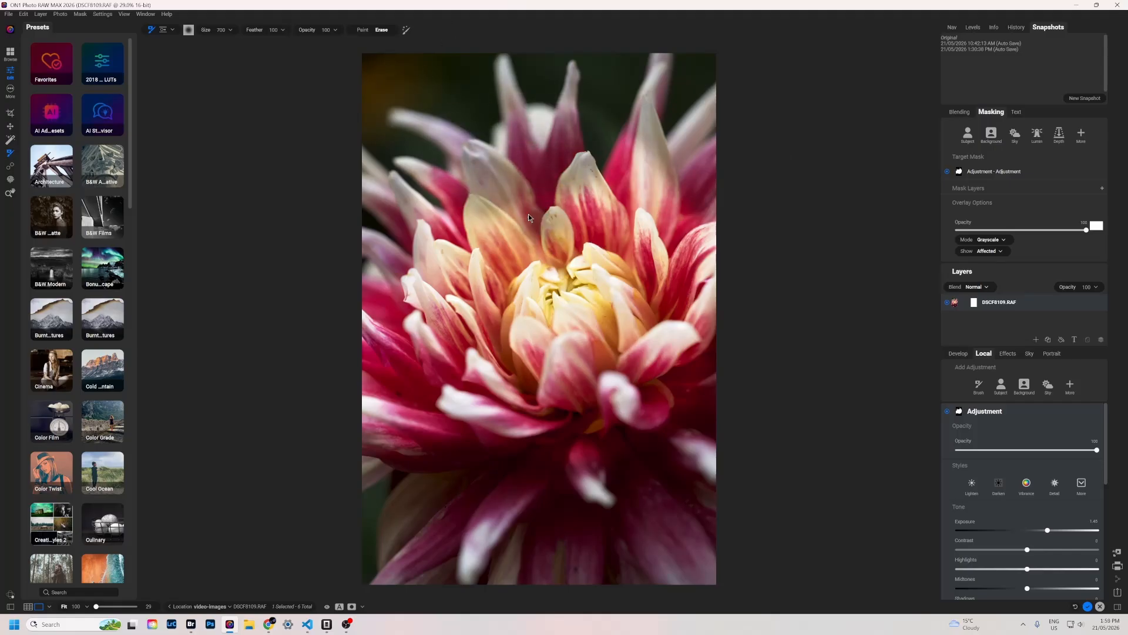
pyautogui.moveTo(528, 214)
pyautogui.mouseDown()
pyautogui.moveTo(482, 189)
pyautogui.moveTo(452, 295)
pyautogui.moveTo(457, 256)
pyautogui.mouseUp()
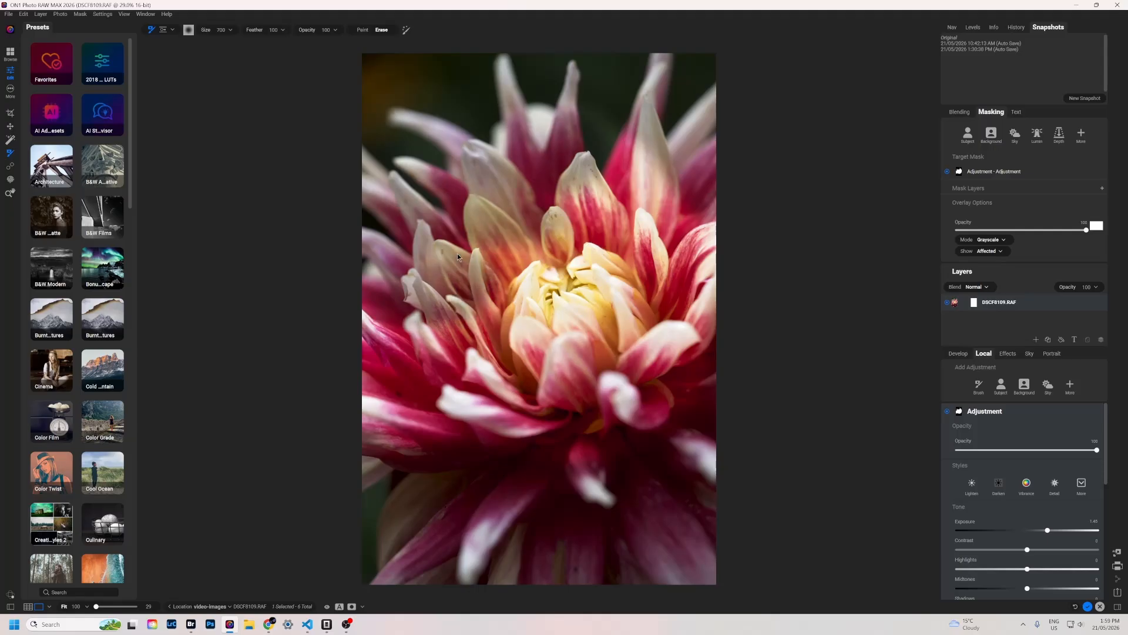
pyautogui.moveTo(472, 305)
pyautogui.mouseDown()
pyautogui.moveTo(458, 366)
pyautogui.moveTo(474, 391)
pyautogui.moveTo(411, 408)
pyautogui.moveTo(380, 349)
pyautogui.moveTo(404, 242)
pyautogui.moveTo(387, 137)
pyautogui.moveTo(364, 444)
pyautogui.moveTo(368, 342)
pyautogui.moveTo(399, 437)
pyautogui.moveTo(571, 422)
pyautogui.moveTo(651, 216)
pyautogui.mouseUp()
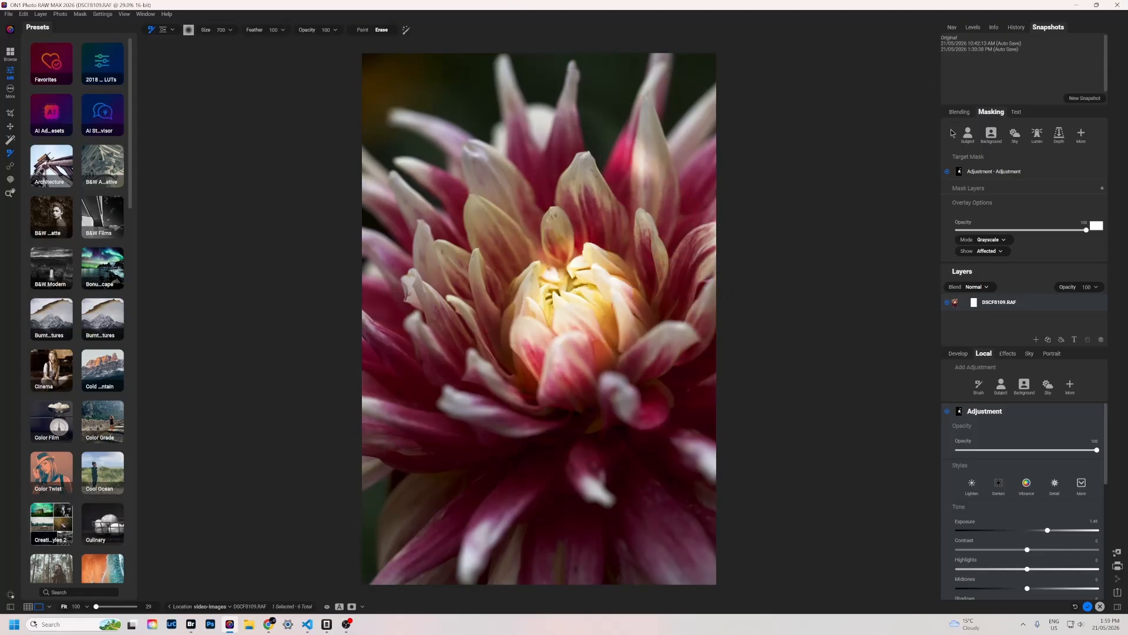
# - Display the mask in grayscale, erase leftover patches outside the flower's centre, and hide the mask view
pyautogui.hotkey('ctrl', 'm')
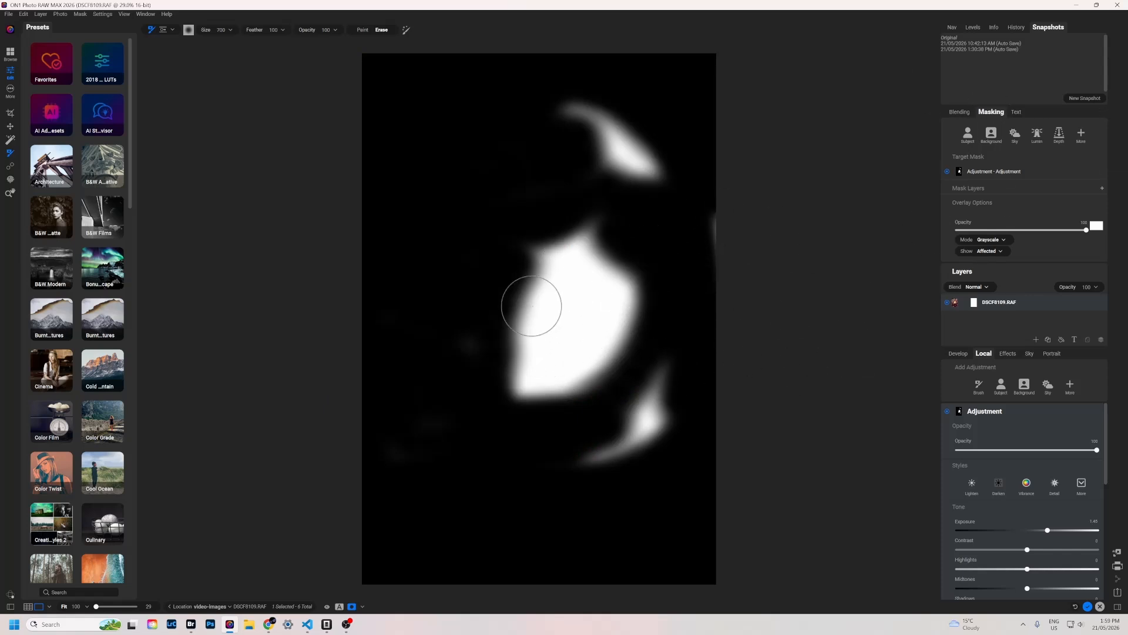
pyautogui.moveTo(559, 157)
pyautogui.mouseDown()
pyautogui.moveTo(657, 188)
pyautogui.moveTo(564, 126)
pyautogui.moveTo(705, 229)
pyautogui.moveTo(710, 257)
pyautogui.moveTo(672, 479)
pyautogui.moveTo(630, 445)
pyautogui.moveTo(674, 369)
pyautogui.moveTo(561, 493)
pyautogui.moveTo(724, 419)
pyautogui.moveTo(632, 358)
pyautogui.mouseUp()
pyautogui.hotkey('ctrl', 'm')
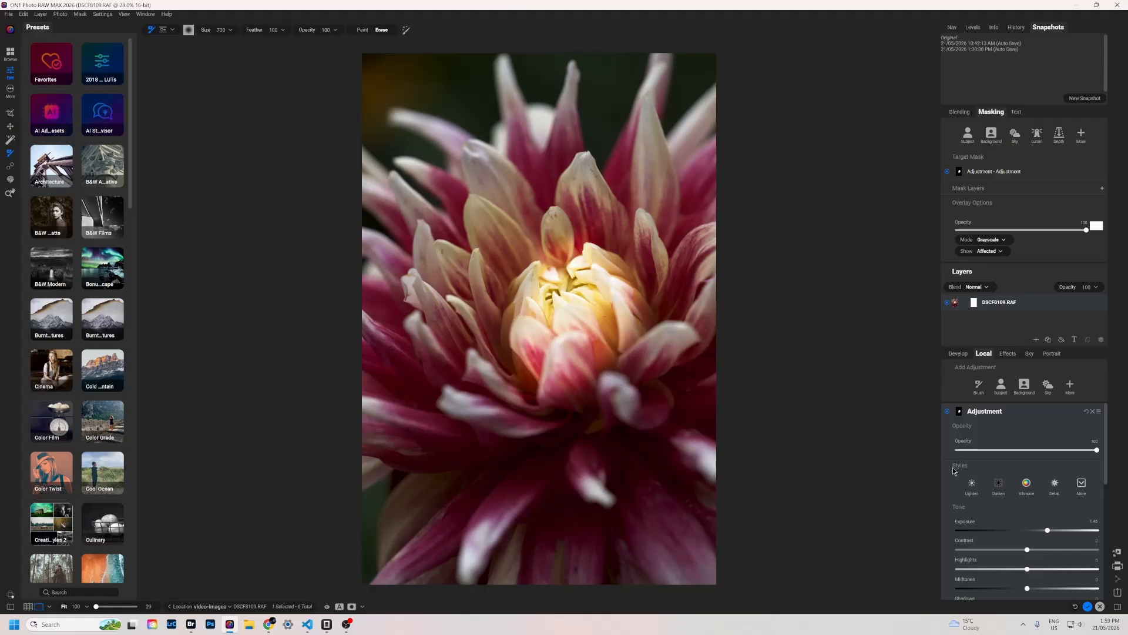
# - Turn off the brush adjustment and add a new local adjustment with a gradient mask
pyautogui.click(947, 413)
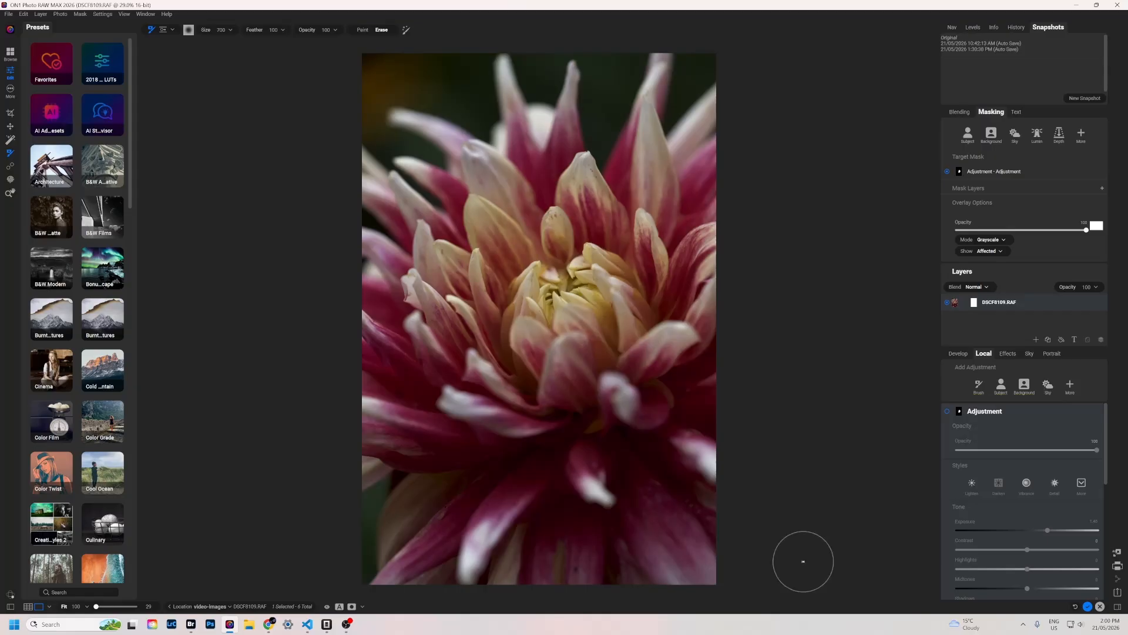
pyautogui.click(1070, 385)
pyautogui.moveTo(1085, 403)
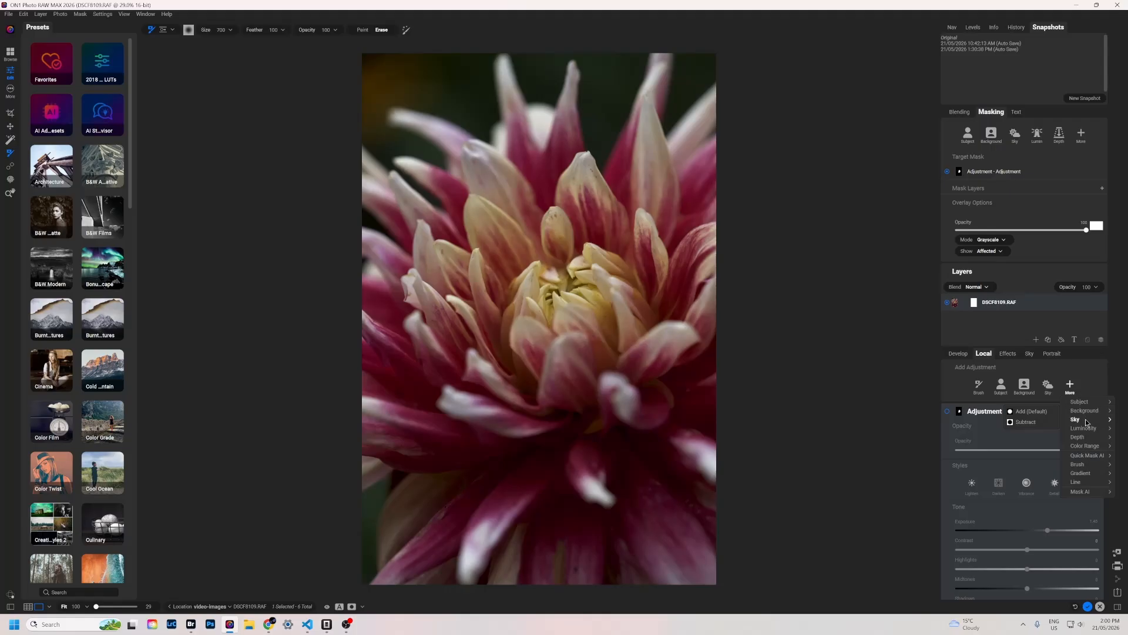
pyautogui.moveTo(1085, 430)
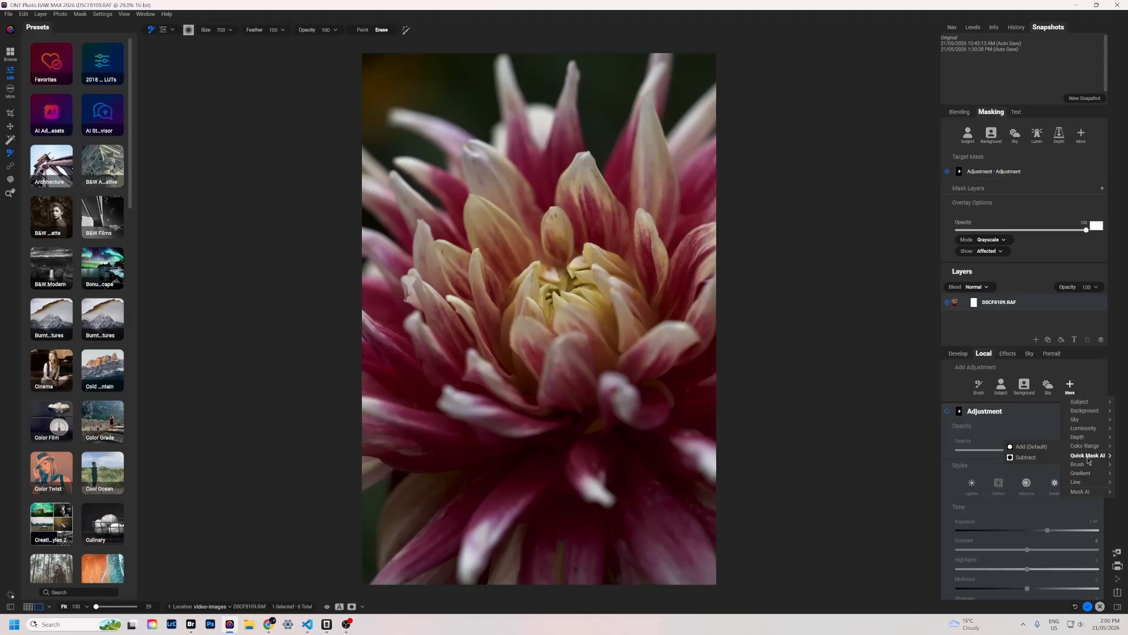
pyautogui.moveTo(1090, 492)
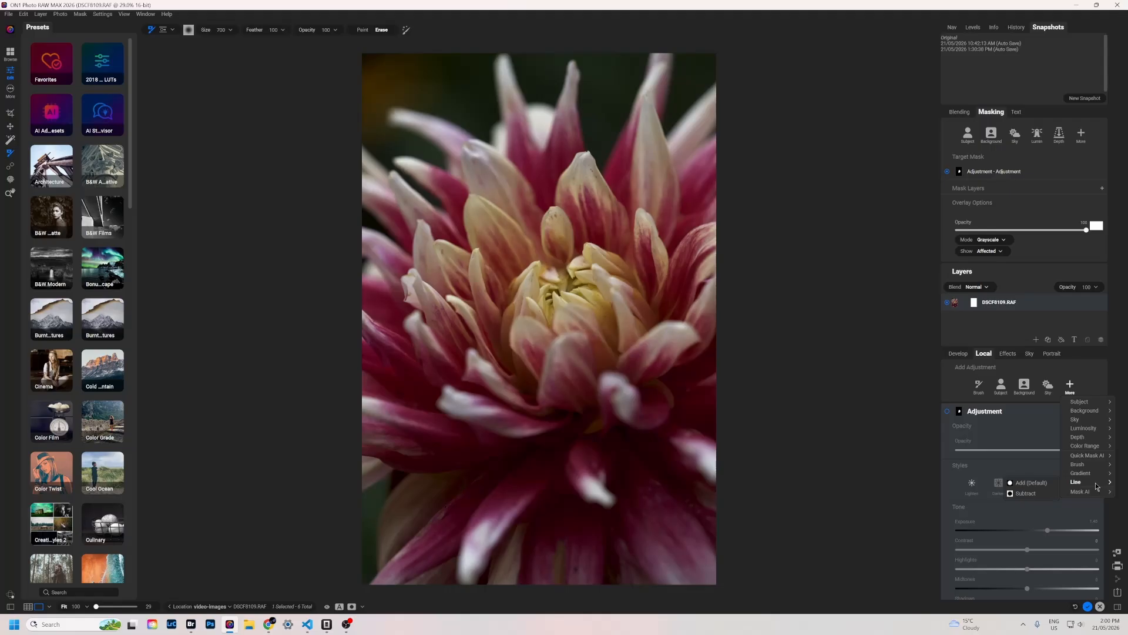
pyautogui.click(1085, 474)
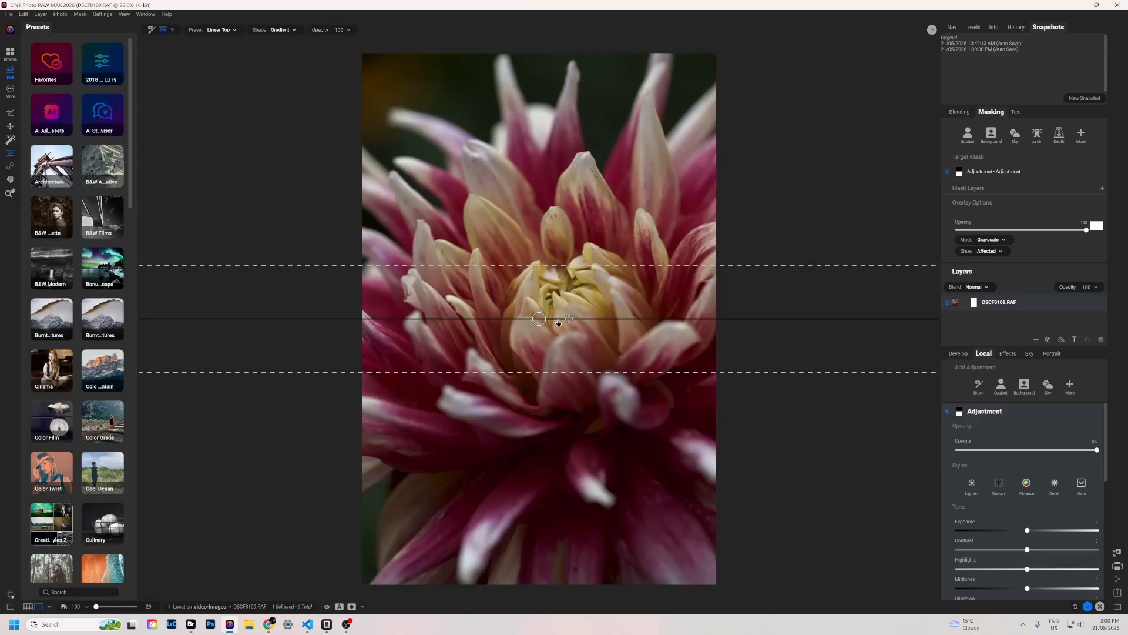
# - Fit the gradient mask to the lower petals with a slight tilt and wide transition, and set its exposure to about -3.2
pyautogui.moveTo(540, 319); pyautogui.dragTo(546, 494)
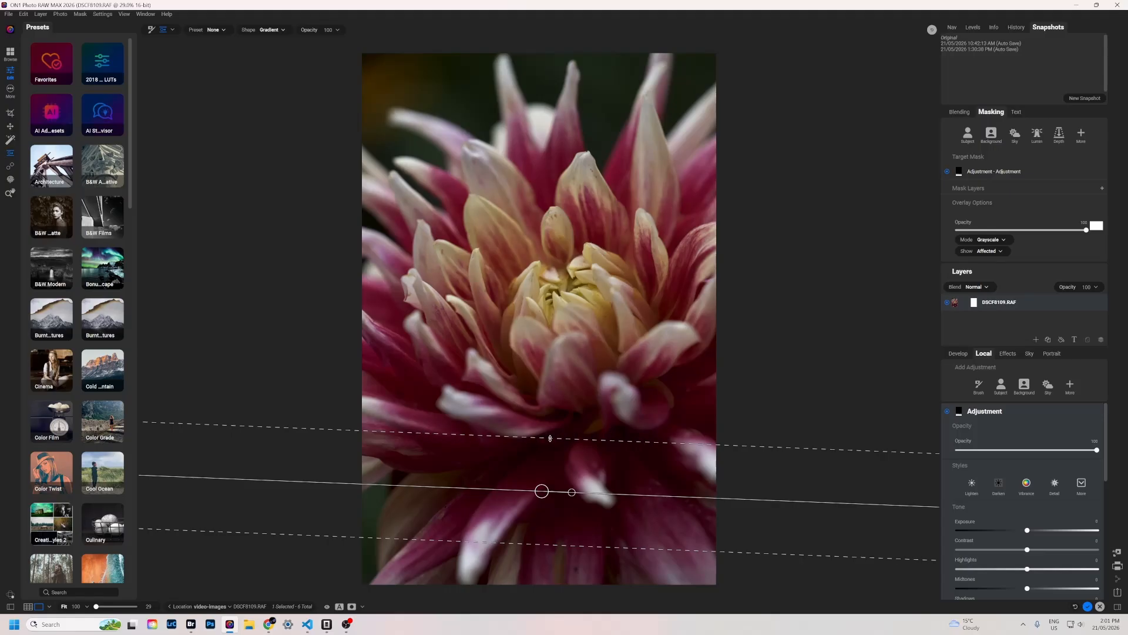
pyautogui.moveTo(550, 439); pyautogui.dragTo(540, 359)
pyautogui.hotkey('ctrl', 'm')
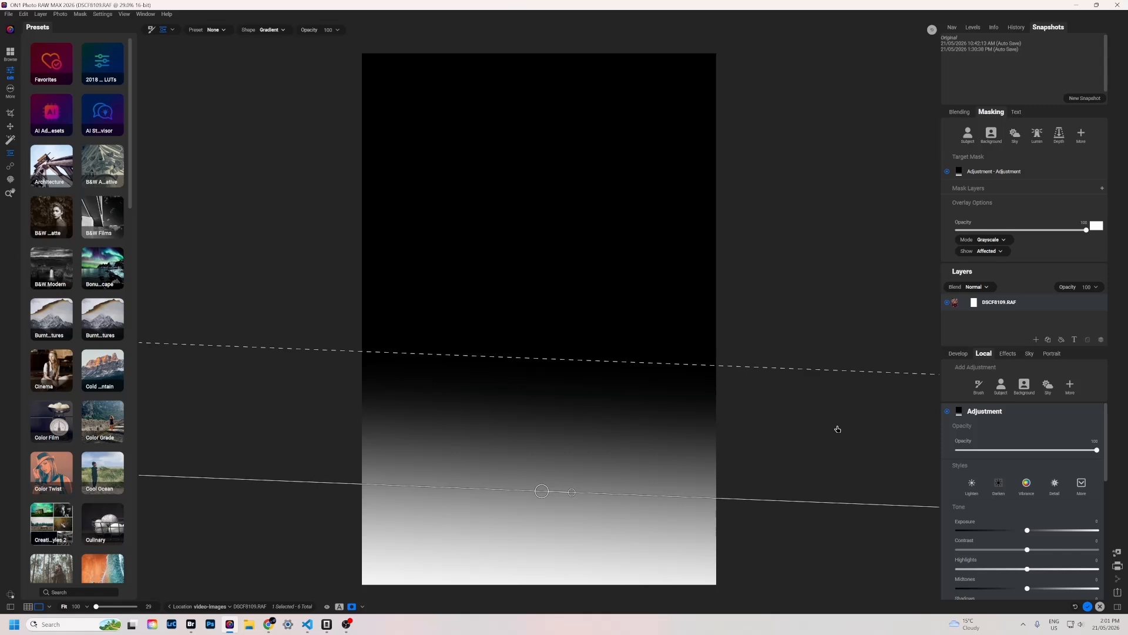
pyautogui.hotkey('ctrl', 'm')
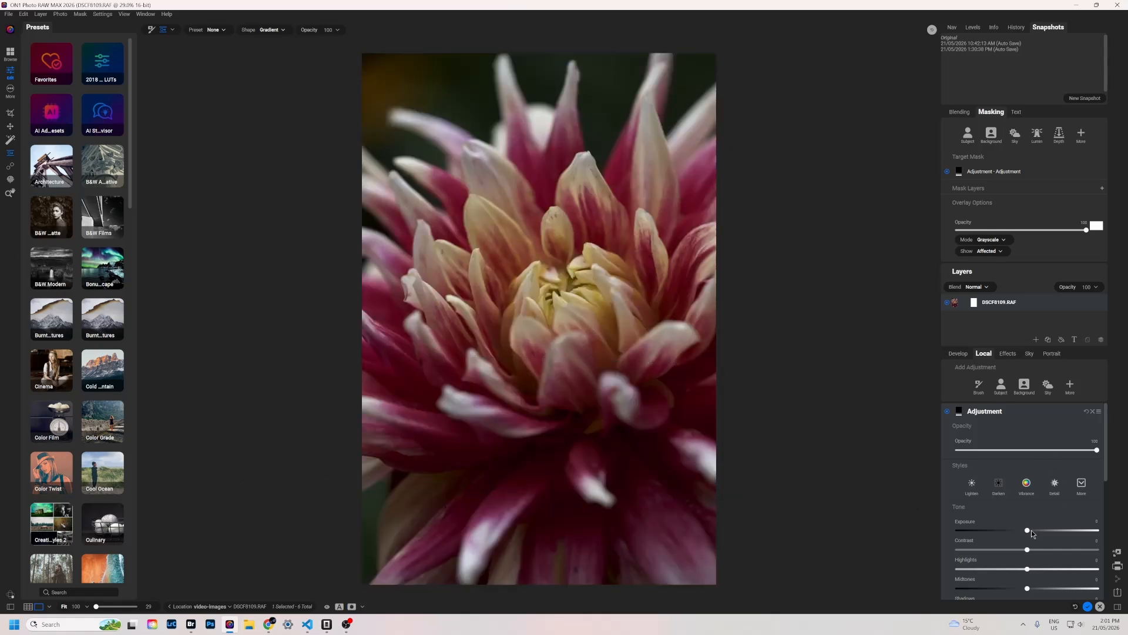
pyautogui.moveTo(1023, 530); pyautogui.dragTo(982, 536)
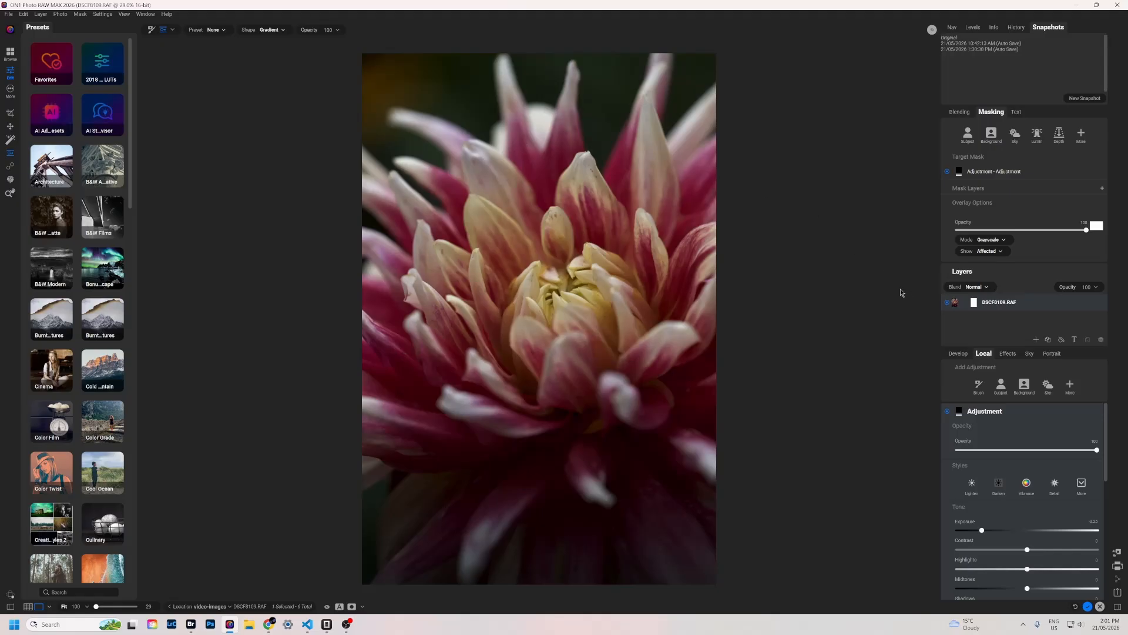
# - Turn off the linear gradient adjustment and add another gradient adjustment with its shape set to Center
pyautogui.click(947, 410)
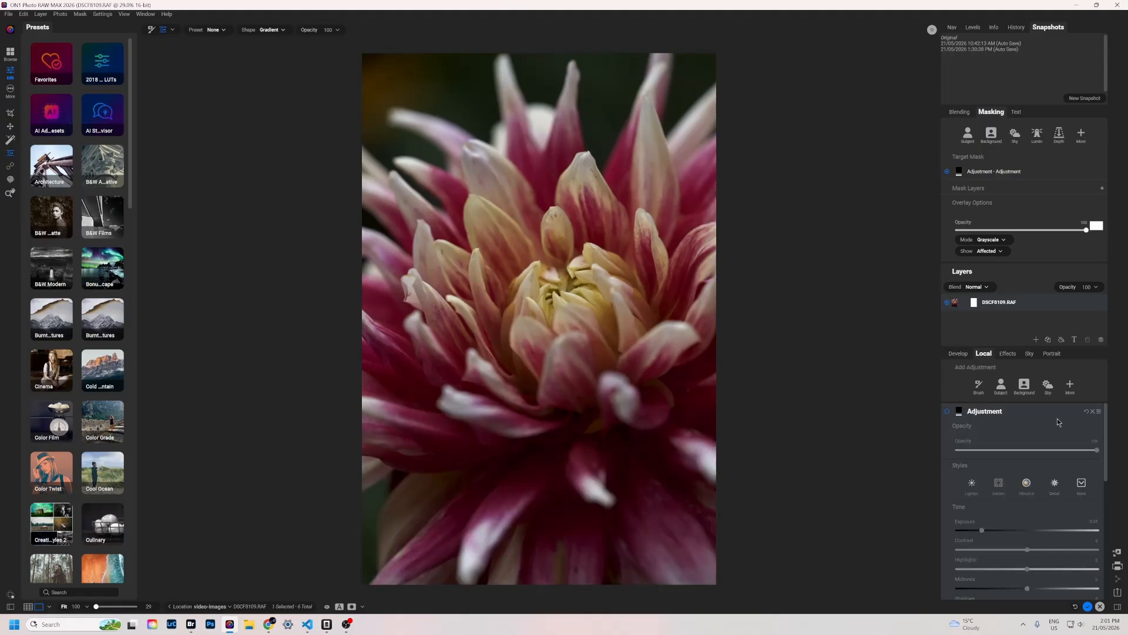
pyautogui.click(1071, 386)
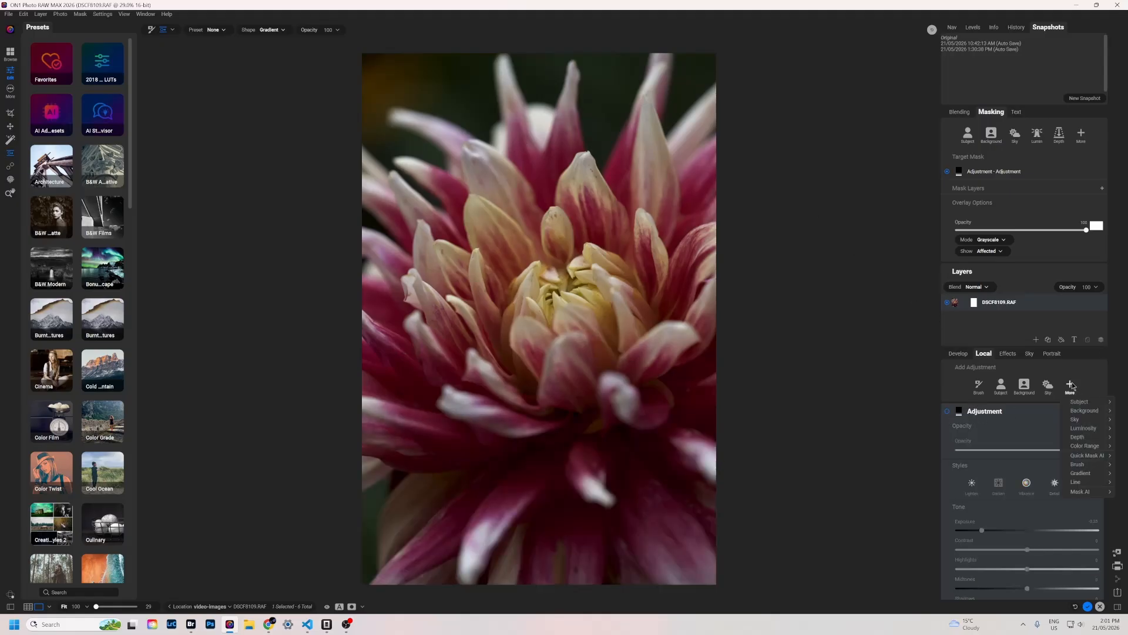
pyautogui.click(1099, 475)
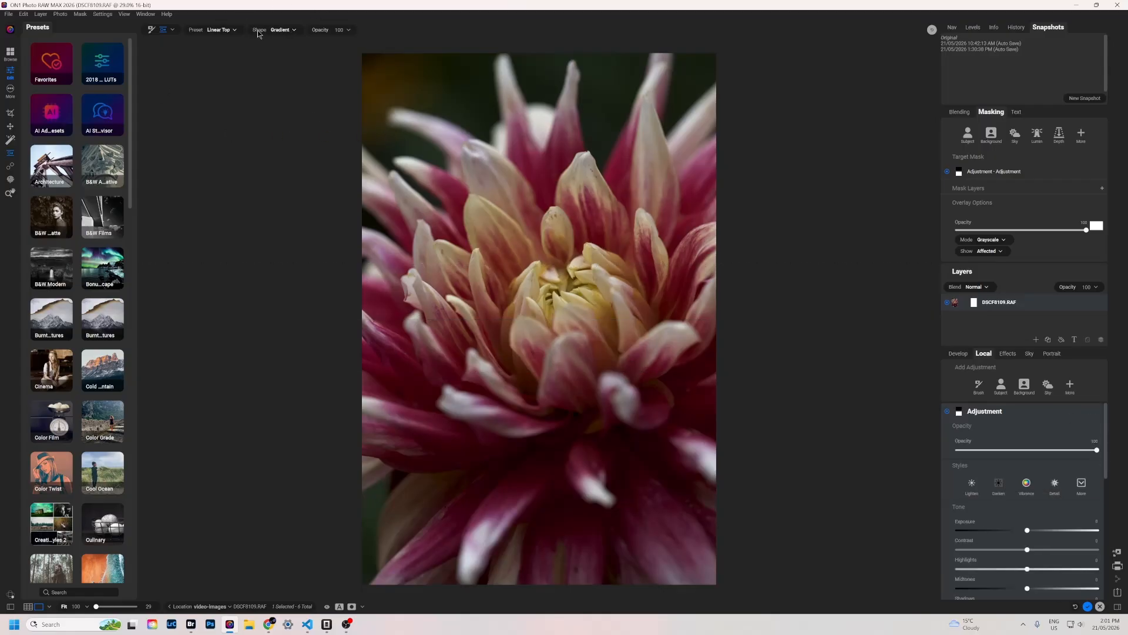
pyautogui.click(293, 30)
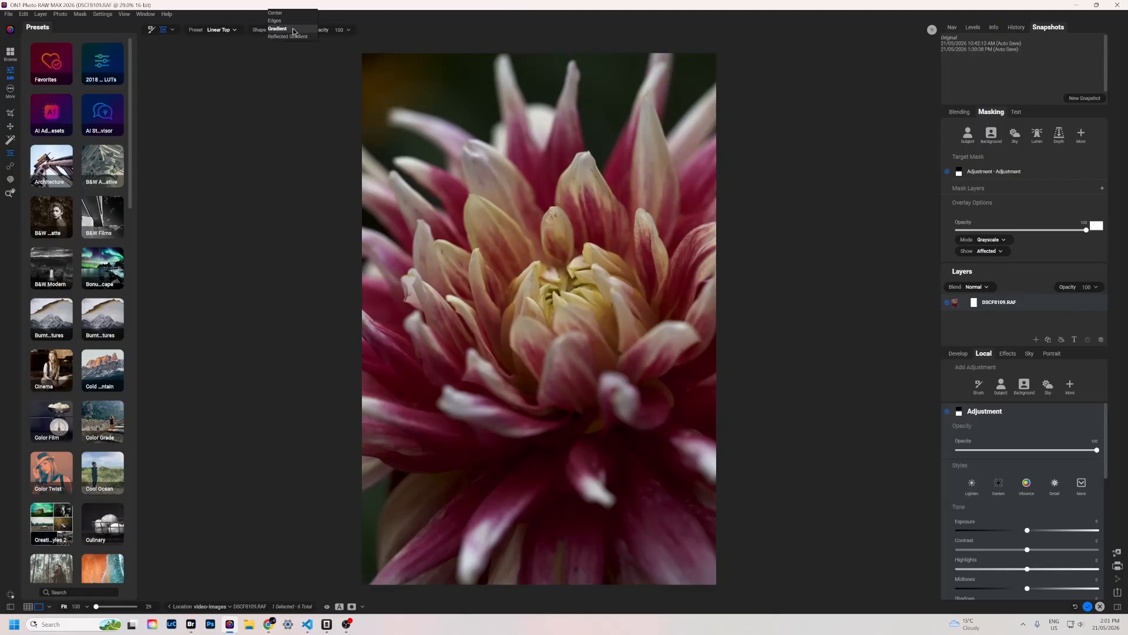
pyautogui.click(293, 13)
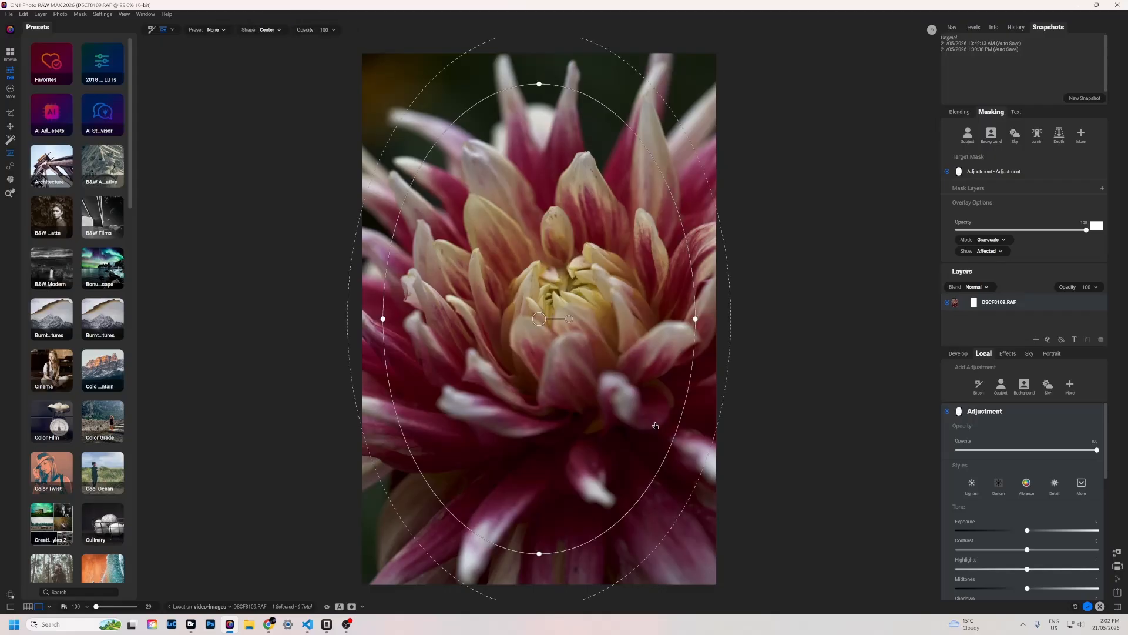
# - Fit the centered gradient tightly around the flower's yellow centre with a wide transition, and set its exposure to about -1.7
pyautogui.moveTo(539, 85); pyautogui.dragTo(539, 248)
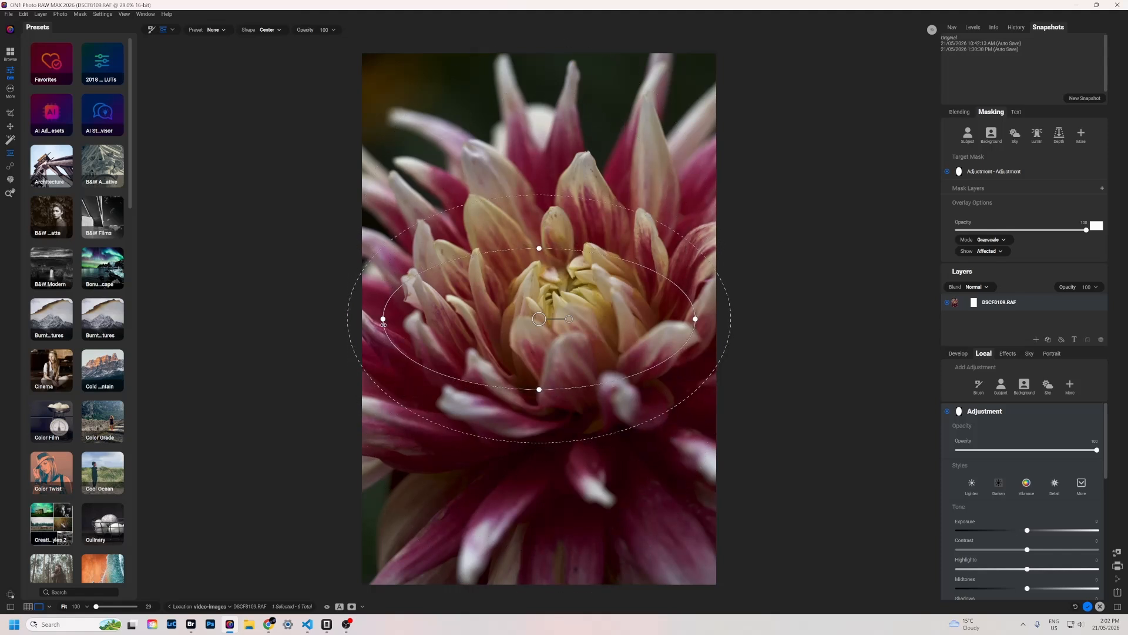
pyautogui.moveTo(384, 320); pyautogui.dragTo(467, 321)
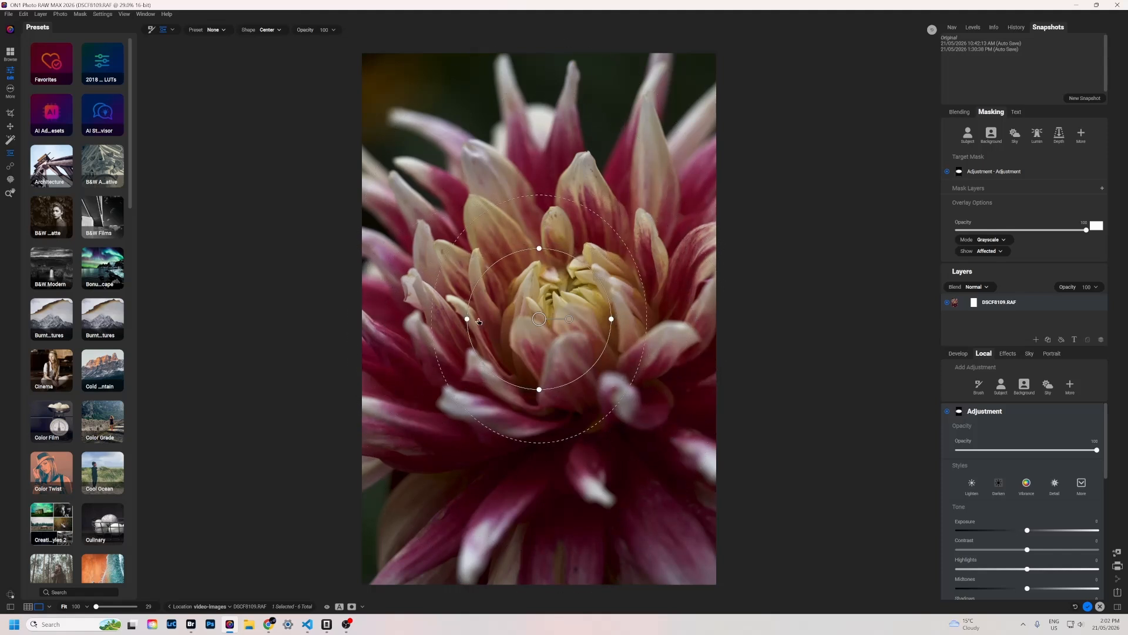
pyautogui.moveTo(611, 319); pyautogui.dragTo(598, 320)
pyautogui.moveTo(540, 390); pyautogui.dragTo(540, 370)
pyautogui.moveTo(593, 234); pyautogui.dragTo(619, 198)
pyautogui.moveTo(540, 319); pyautogui.dragTo(567, 313)
pyautogui.moveTo(565, 363); pyautogui.dragTo(568, 374)
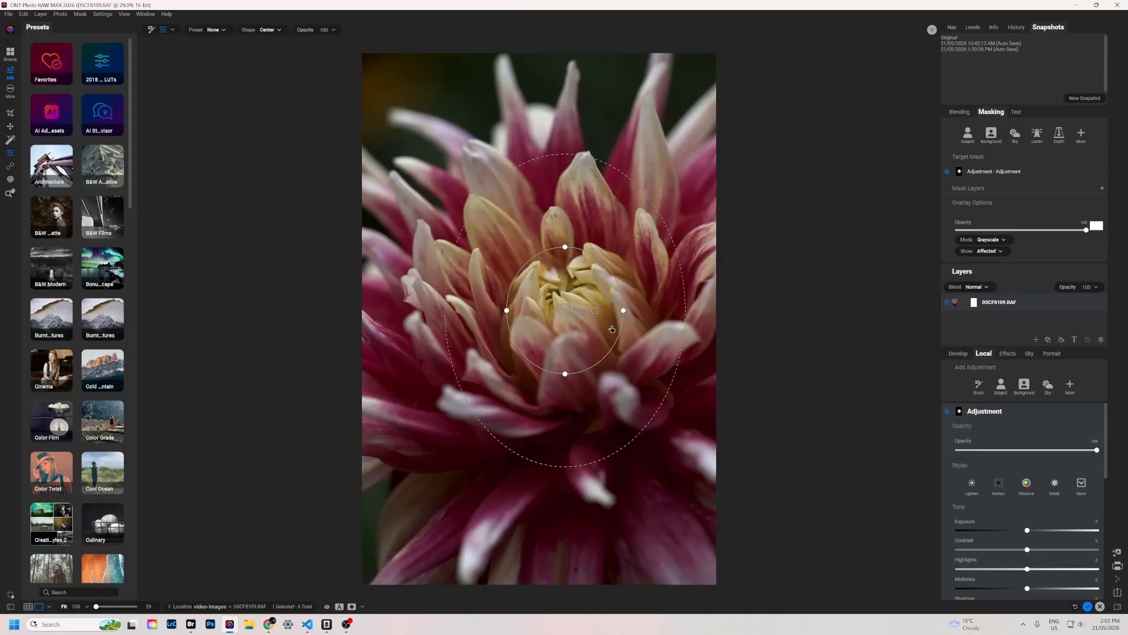
pyautogui.moveTo(623, 310); pyautogui.dragTo(633, 313)
pyautogui.moveTo(566, 315); pyautogui.dragTo(568, 321)
pyautogui.moveTo(1028, 531); pyautogui.dragTo(1005, 531)
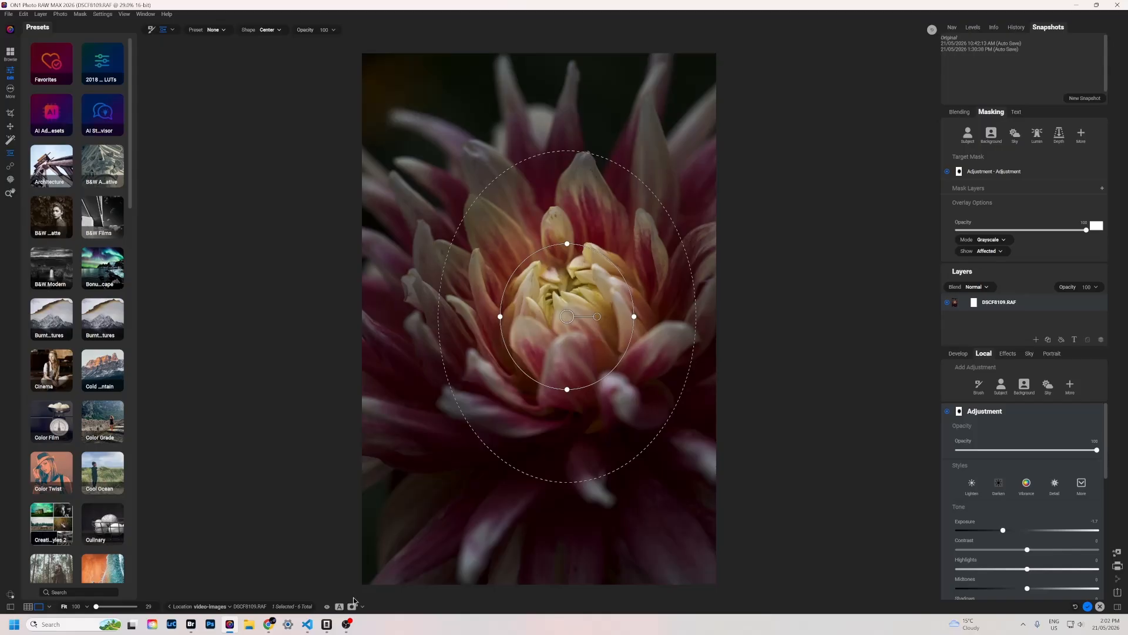
# - Toggle the preview off and on to compare the photo with and without the darkened surroundings
pyautogui.click(327, 607)
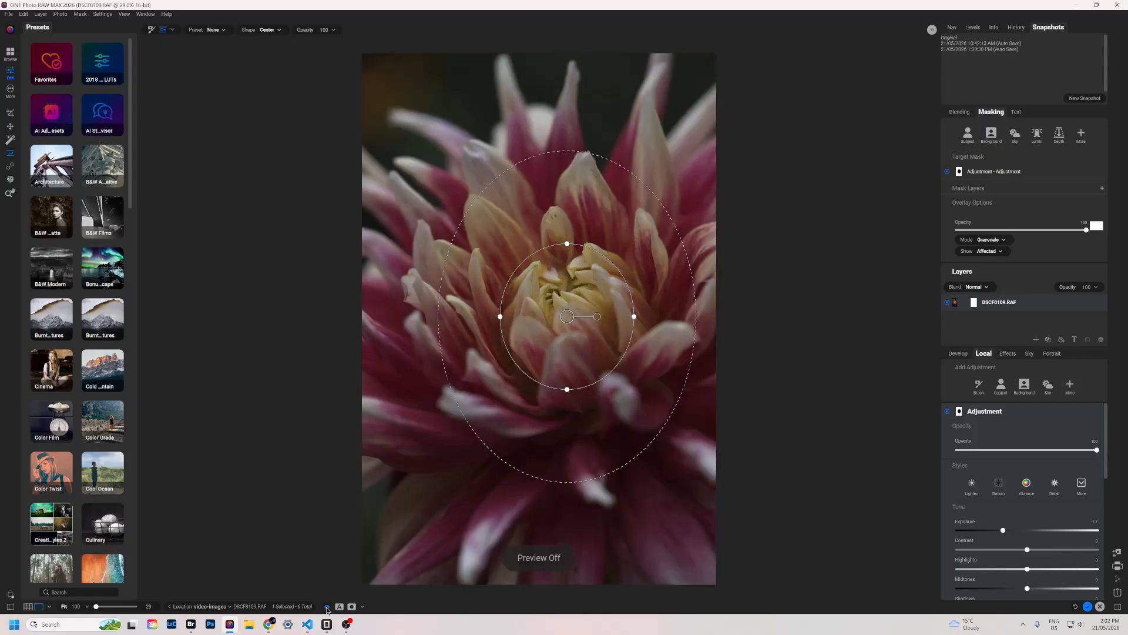
pyautogui.click(327, 608)
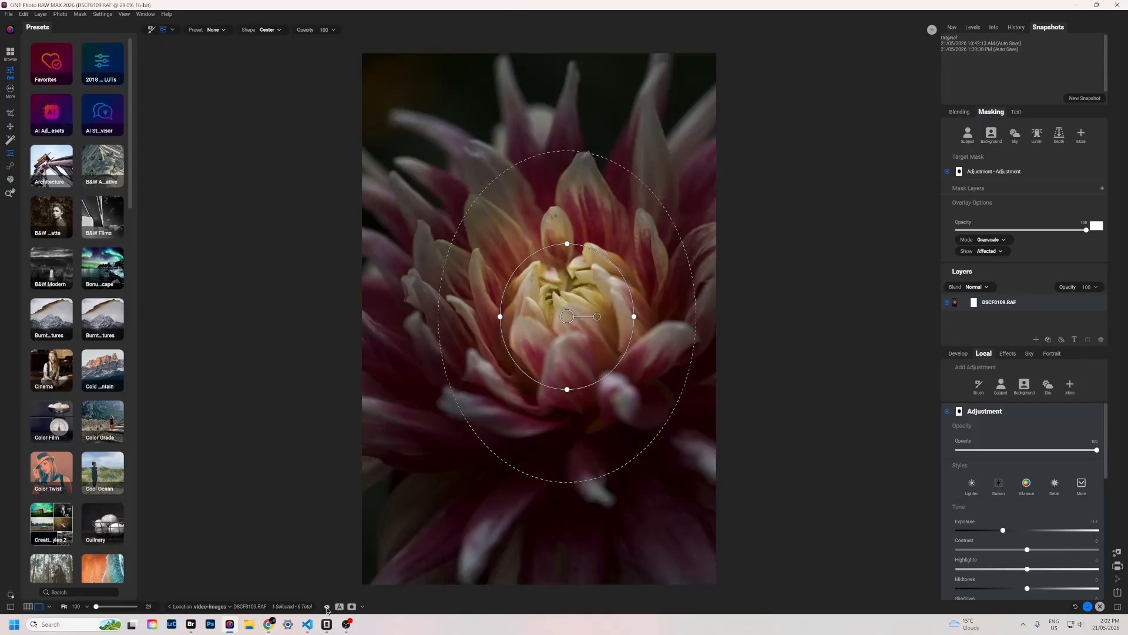
pyautogui.click(326, 608)
pyautogui.click(327, 608)
pyautogui.click(327, 607)
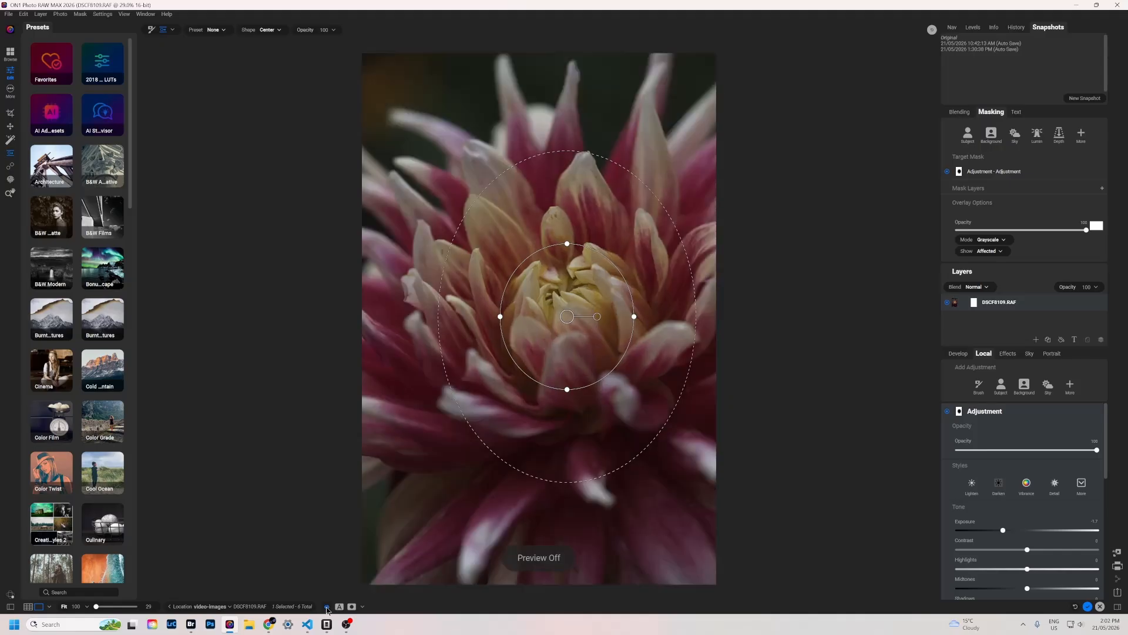
pyautogui.click(326, 608)
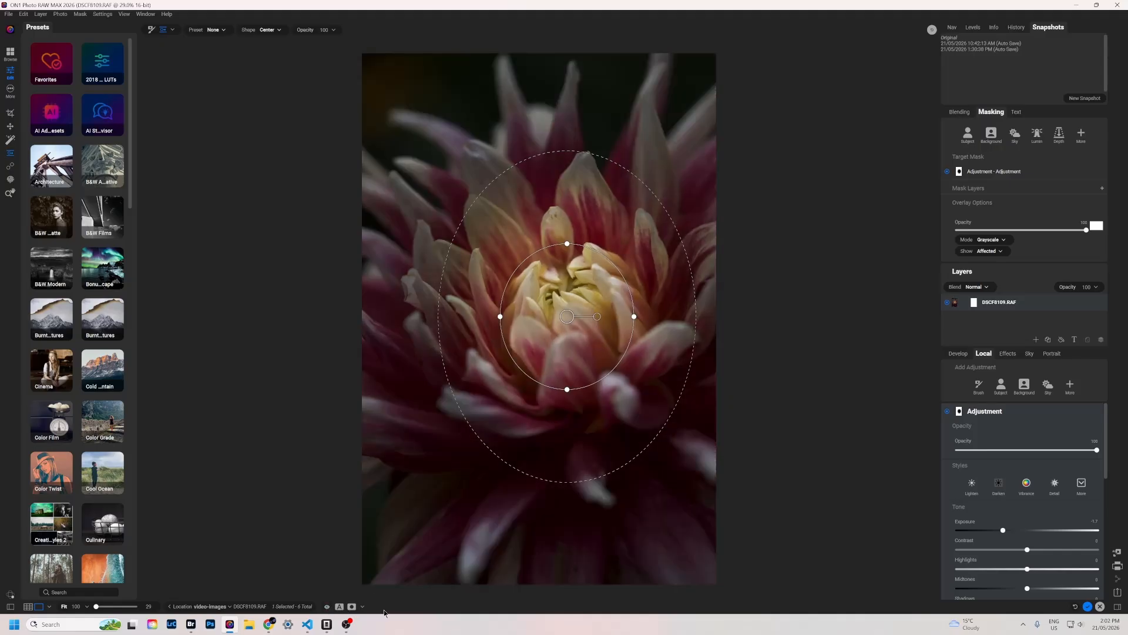
# - Show and hide the centered gradient's mask view to examine which areas the adjustment affects
pyautogui.click(352, 607)
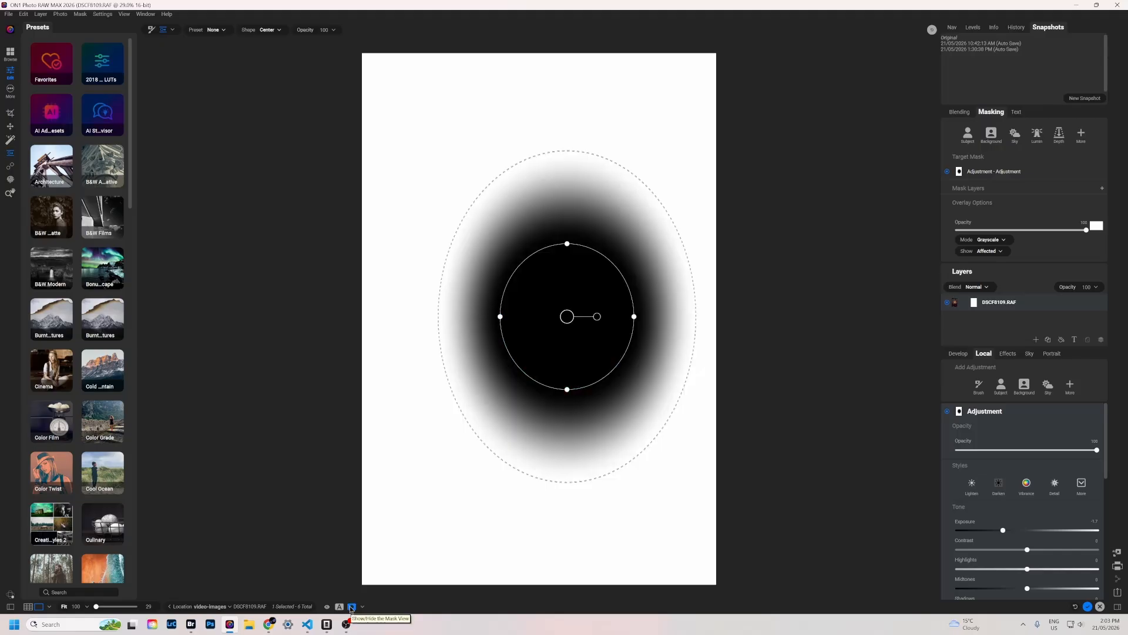
pyautogui.click(350, 607)
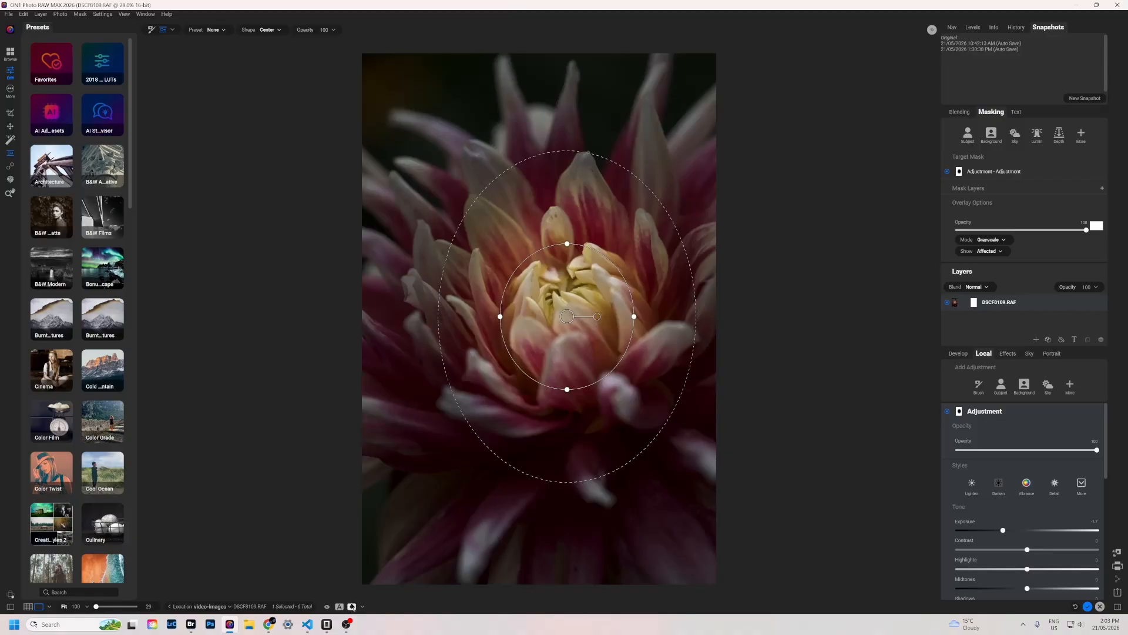
pyautogui.hotkey('ctrl', 'm')
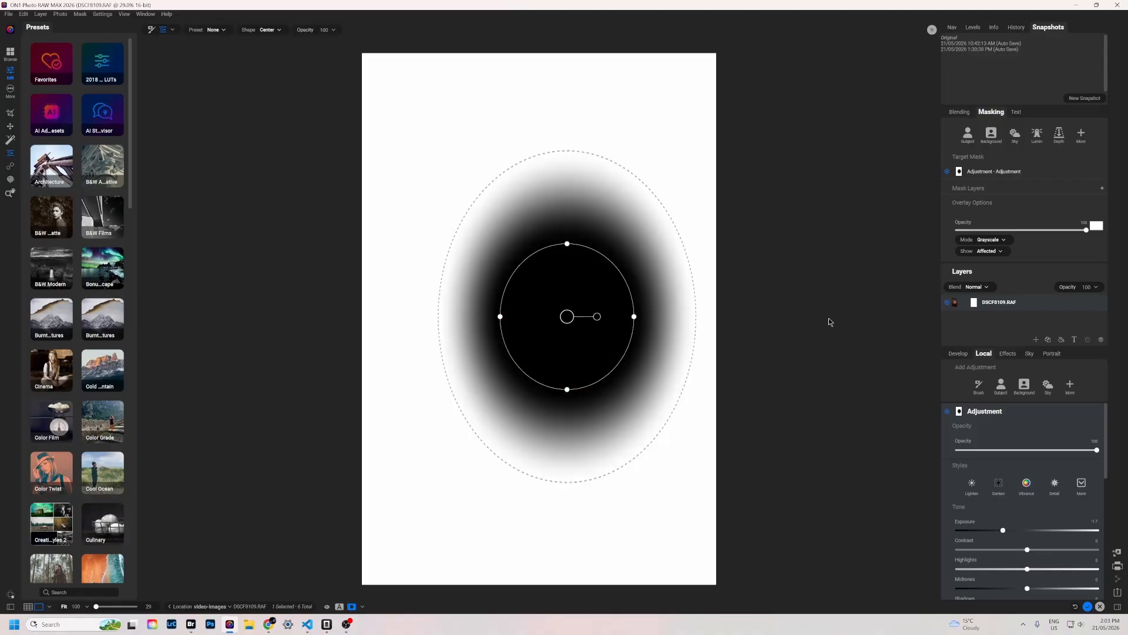
pyautogui.hotkey('ctrl', 'm')
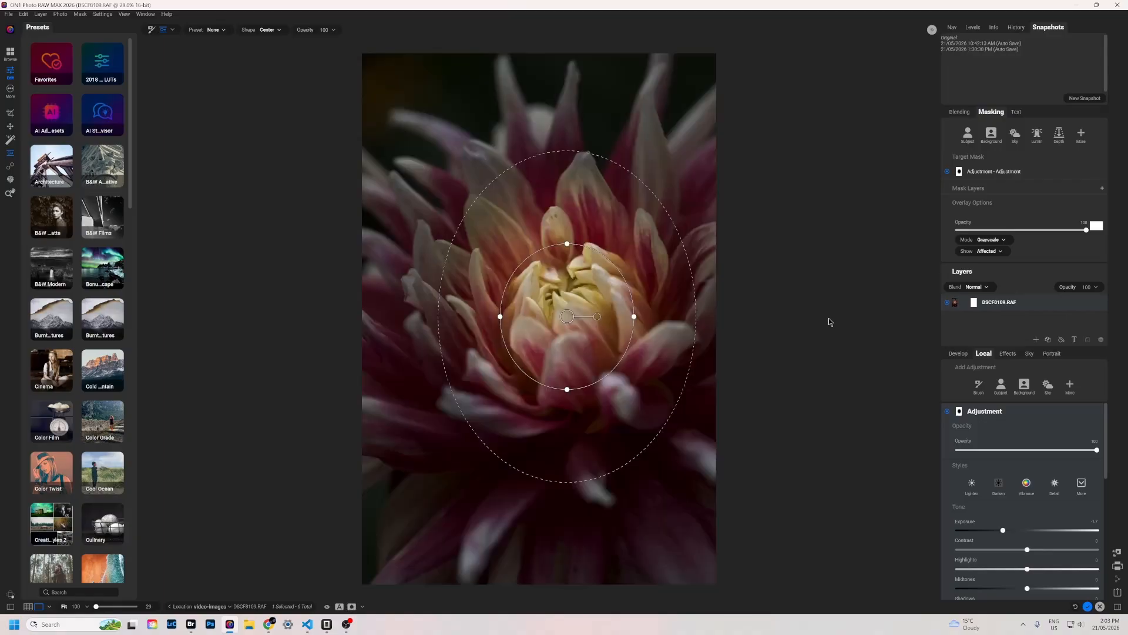
# - Turn off the centered gradient adjustment and add another gradient adjustment with its shape set to Edges
pyautogui.click(947, 413)
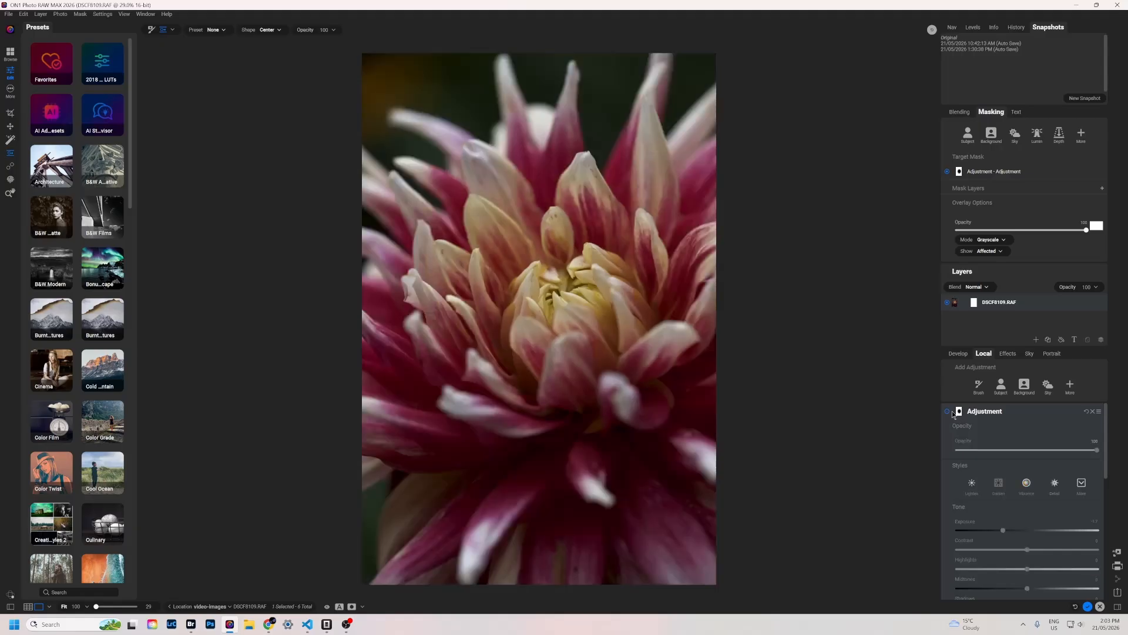
pyautogui.click(1075, 385)
pyautogui.moveTo(1097, 472)
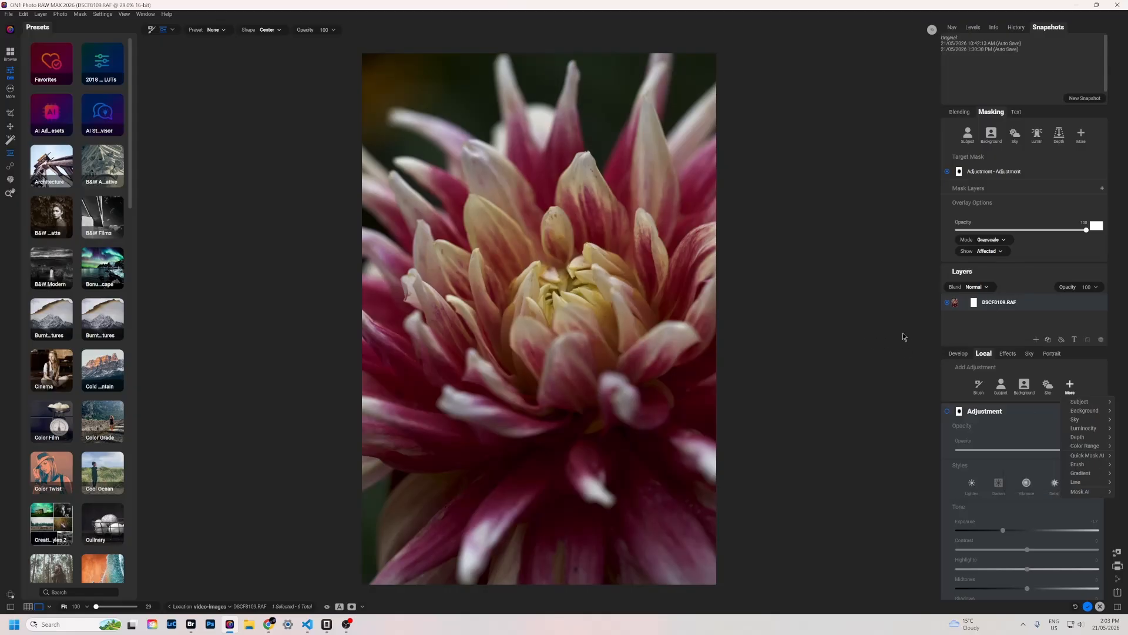
pyautogui.click(1087, 483)
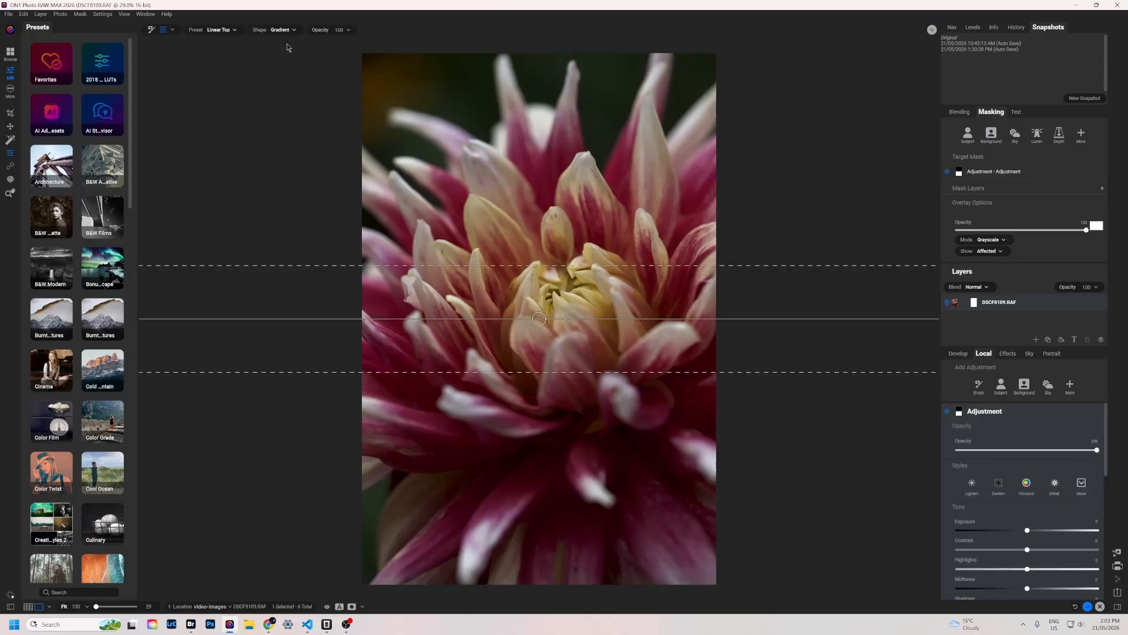
pyautogui.click(294, 21)
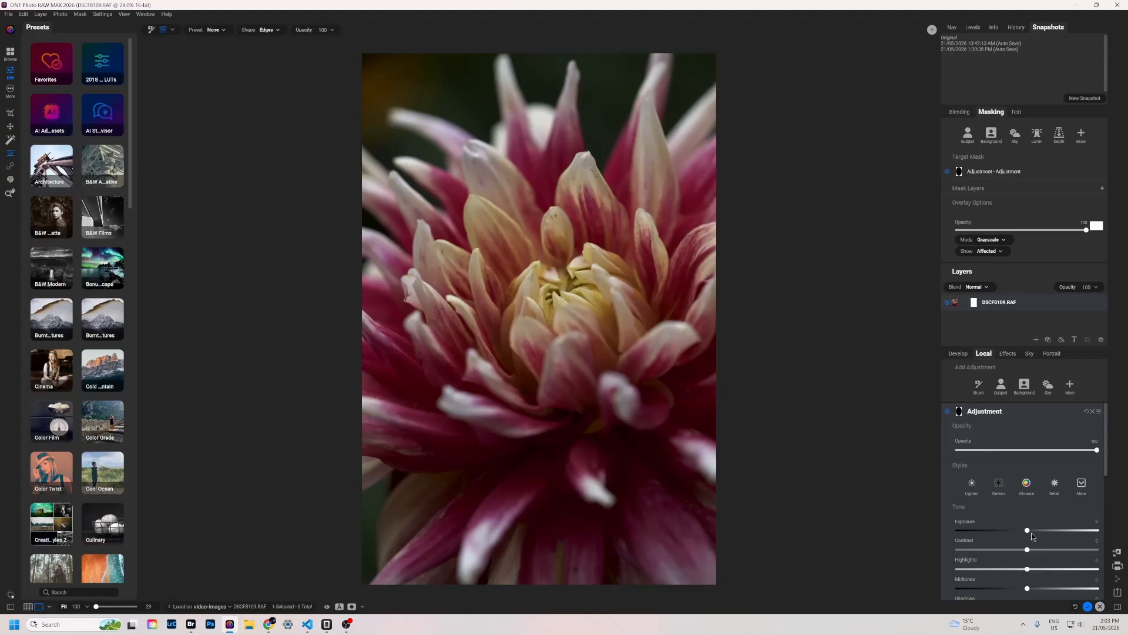
# - Set the Edges adjustment's exposure to about -2.8, and turn off and collapse that adjustment
pyautogui.moveTo(1031, 533); pyautogui.dragTo(987, 538)
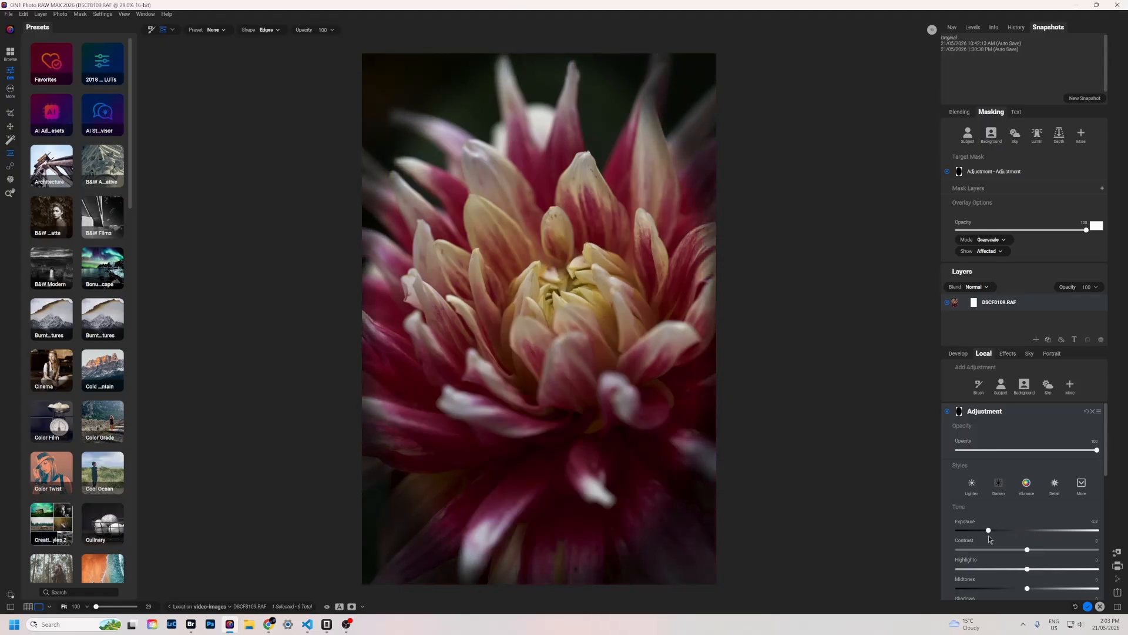
pyautogui.moveTo(989, 535)
pyautogui.mouseDown()
pyautogui.moveTo(1079, 530)
pyautogui.moveTo(989, 533)
pyautogui.mouseUp()
pyautogui.click(948, 412)
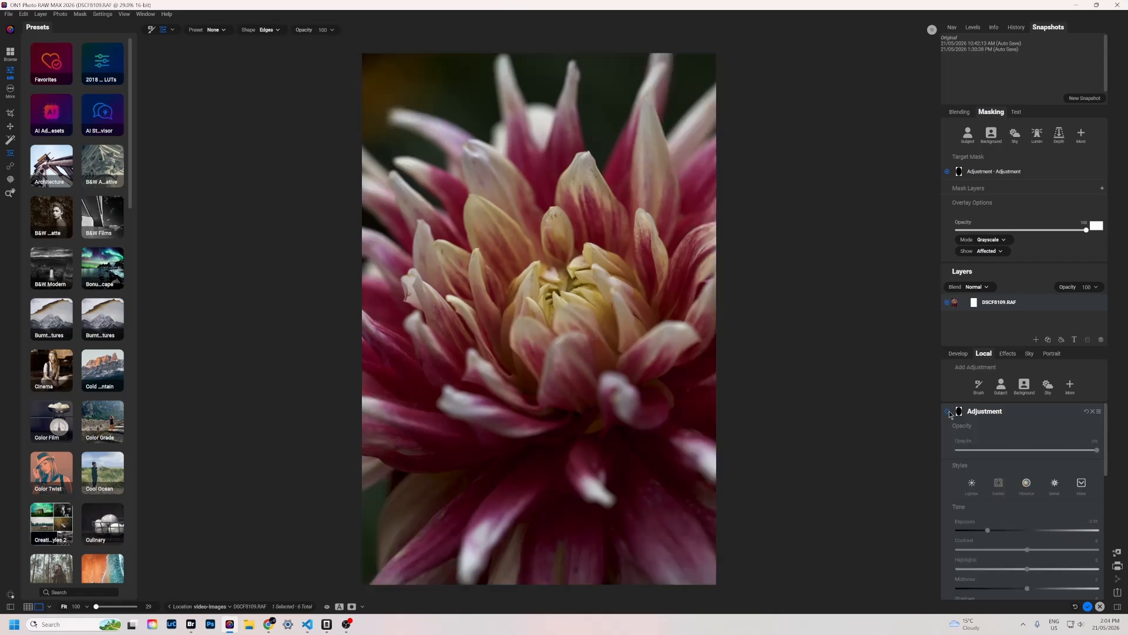
pyautogui.click(978, 412)
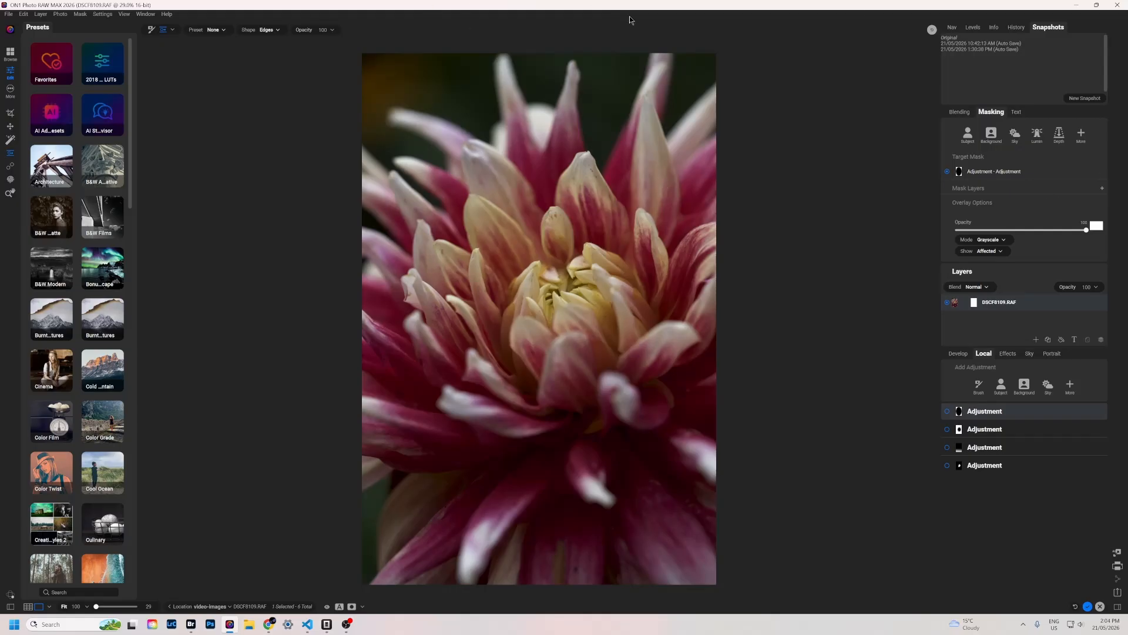
# - Add another local adjustment with a gradient mask and set its shape to Reflected Gradient
pyautogui.click(1071, 386)
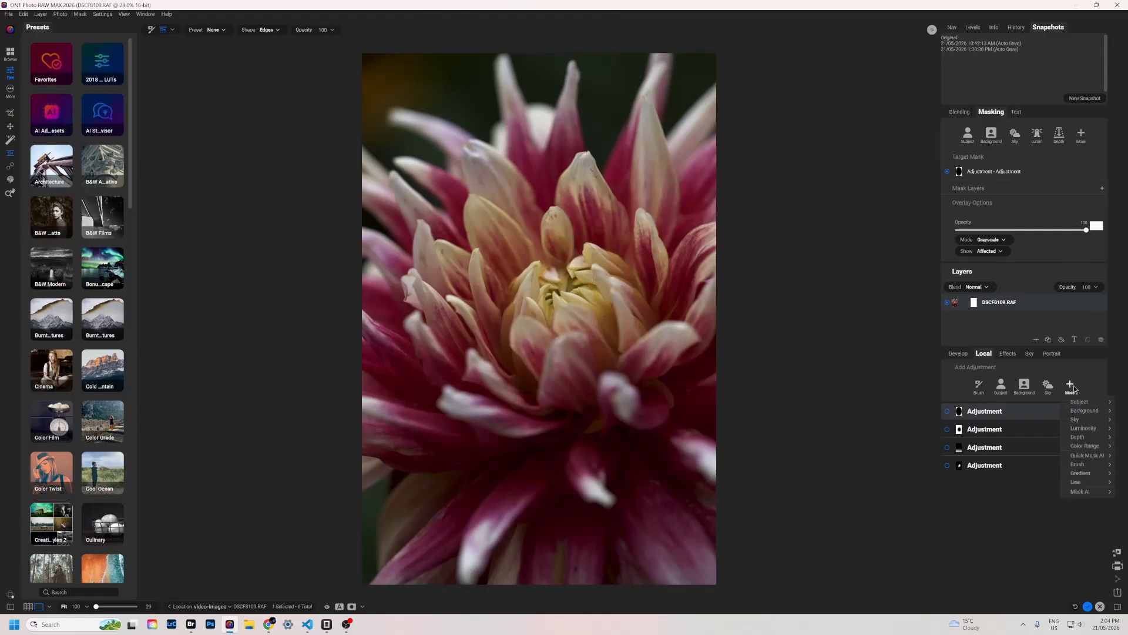
pyautogui.click(1091, 470)
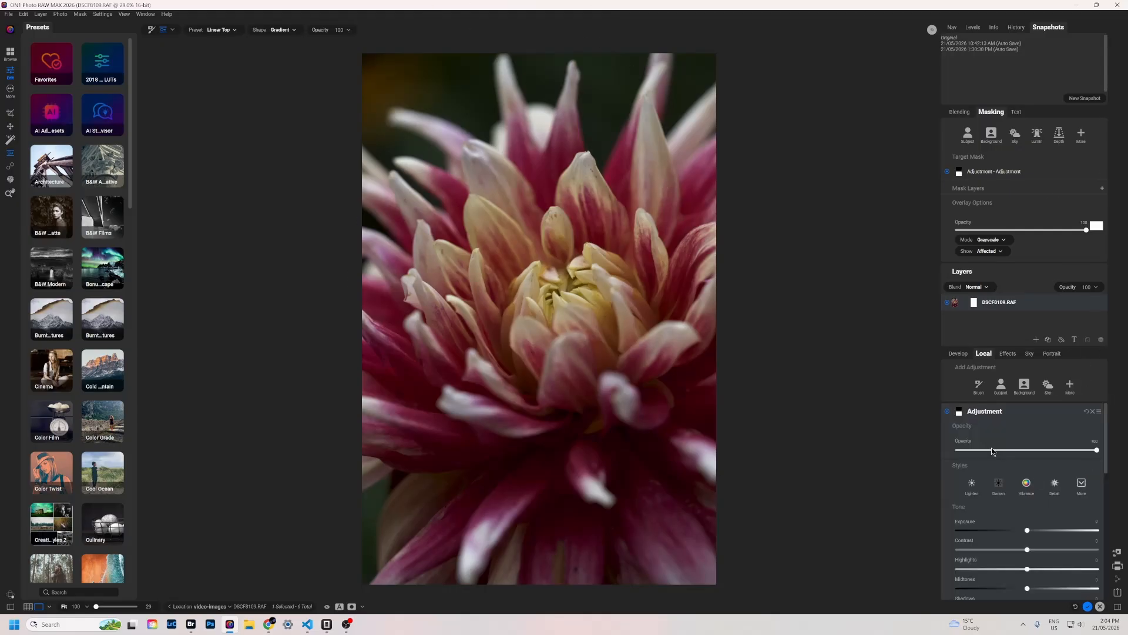
pyautogui.click(287, 30)
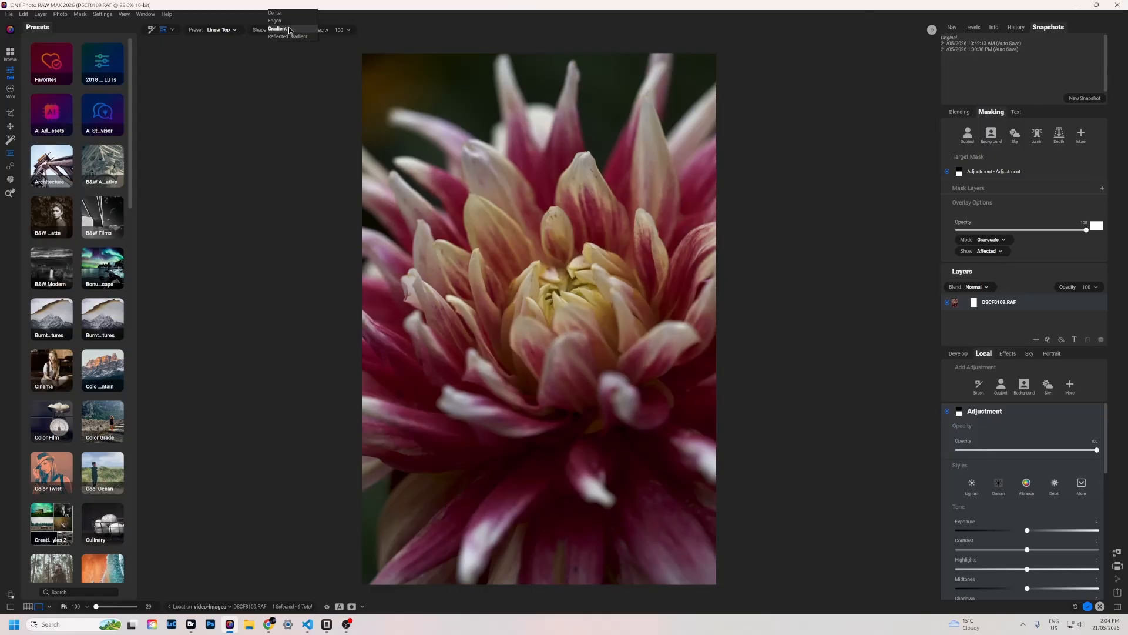
pyautogui.click(291, 36)
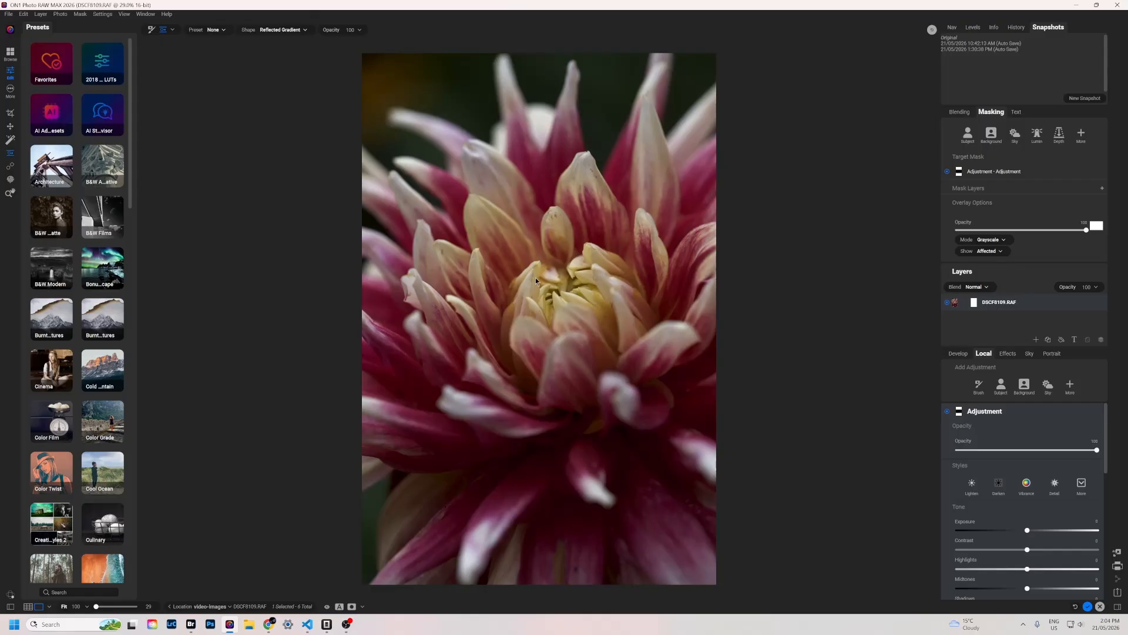
# - Set the reflected gradient's exposure to about -1.3, and widen, tilt and reposition its band across the flower's centre
pyautogui.moveTo(1026, 530)
pyautogui.mouseDown()
pyautogui.moveTo(994, 530)
pyautogui.moveTo(1009, 530)
pyautogui.mouseUp()
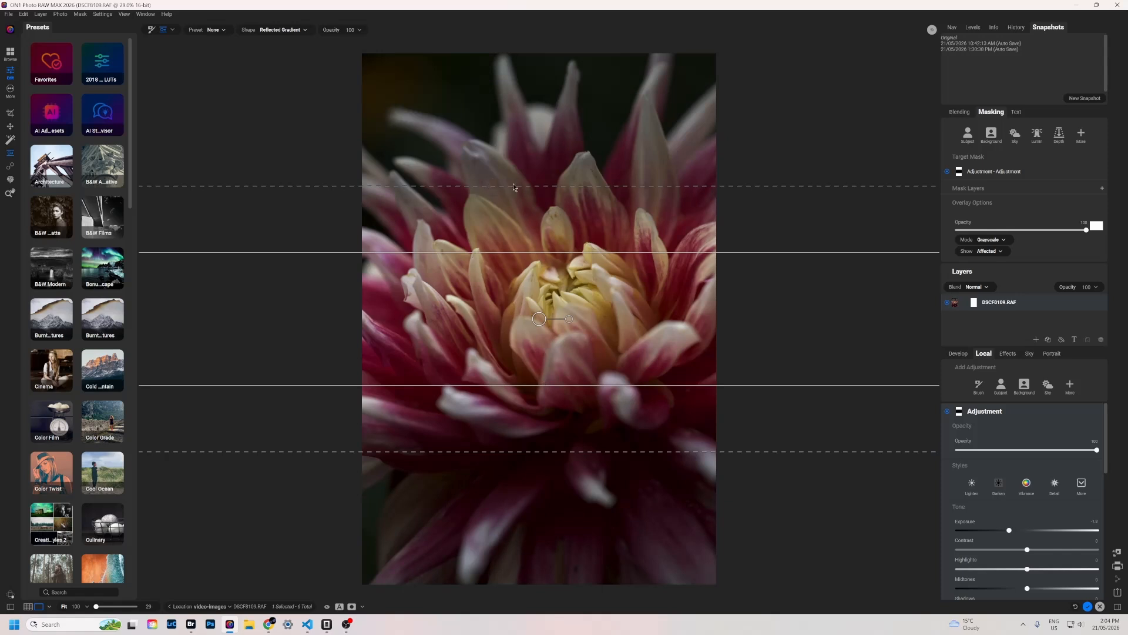
pyautogui.moveTo(512, 187); pyautogui.dragTo(499, 133)
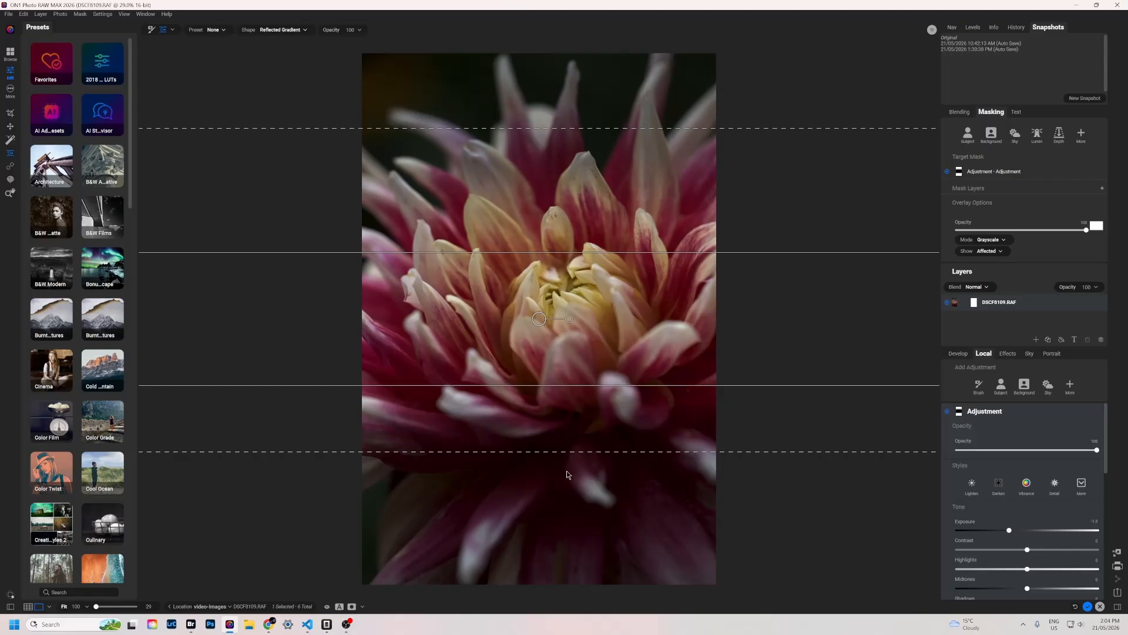
pyautogui.moveTo(570, 454); pyautogui.dragTo(576, 493)
pyautogui.moveTo(570, 319); pyautogui.dragTo(548, 355)
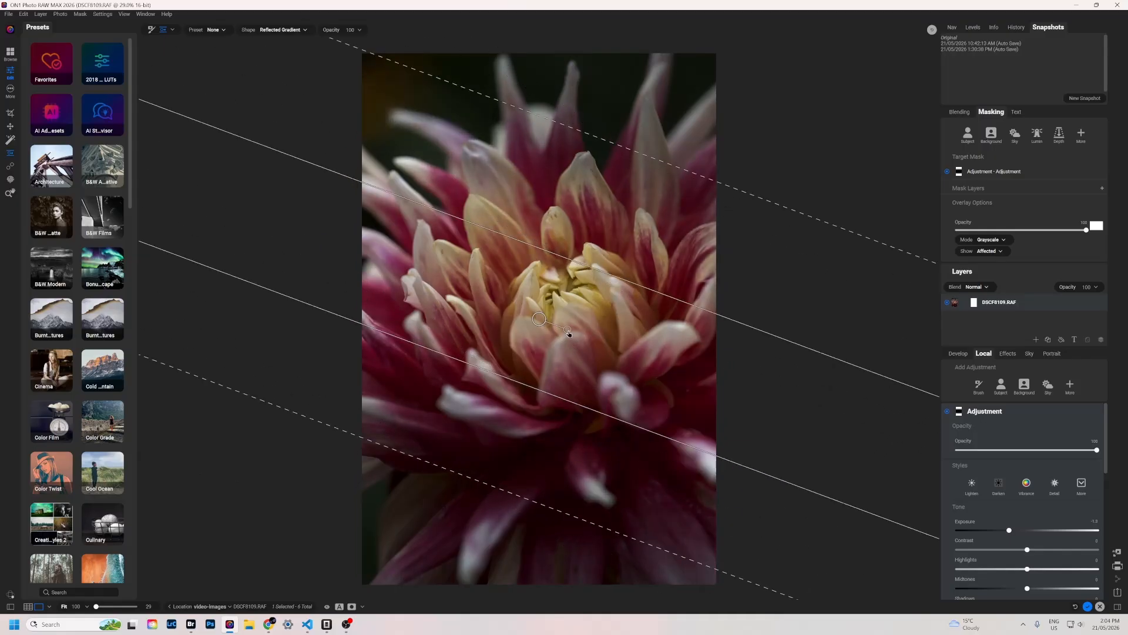
pyautogui.moveTo(540, 320); pyautogui.dragTo(564, 351)
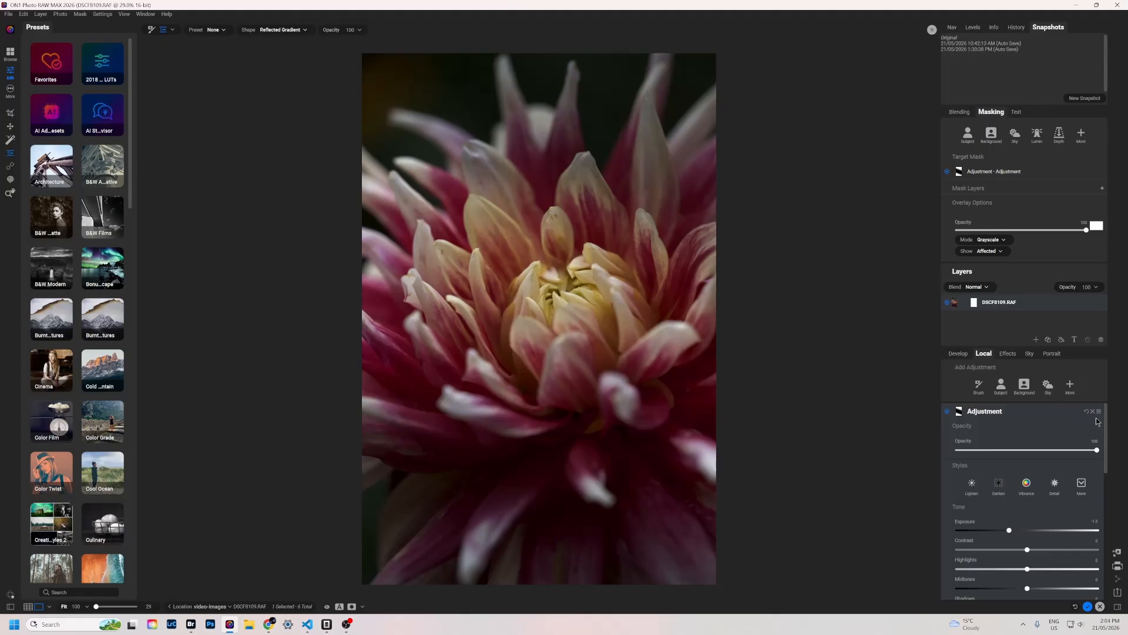
# - Remove the reflected gradient adjustment and turn the Edges adjustment back on
pyautogui.click(1099, 412)
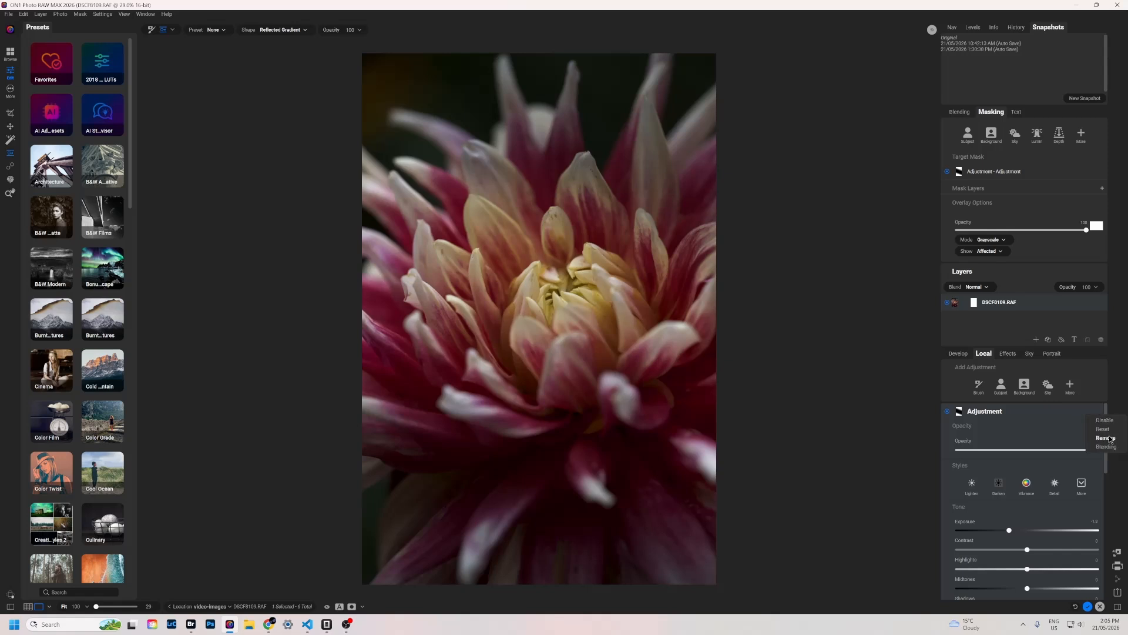
pyautogui.click(1106, 437)
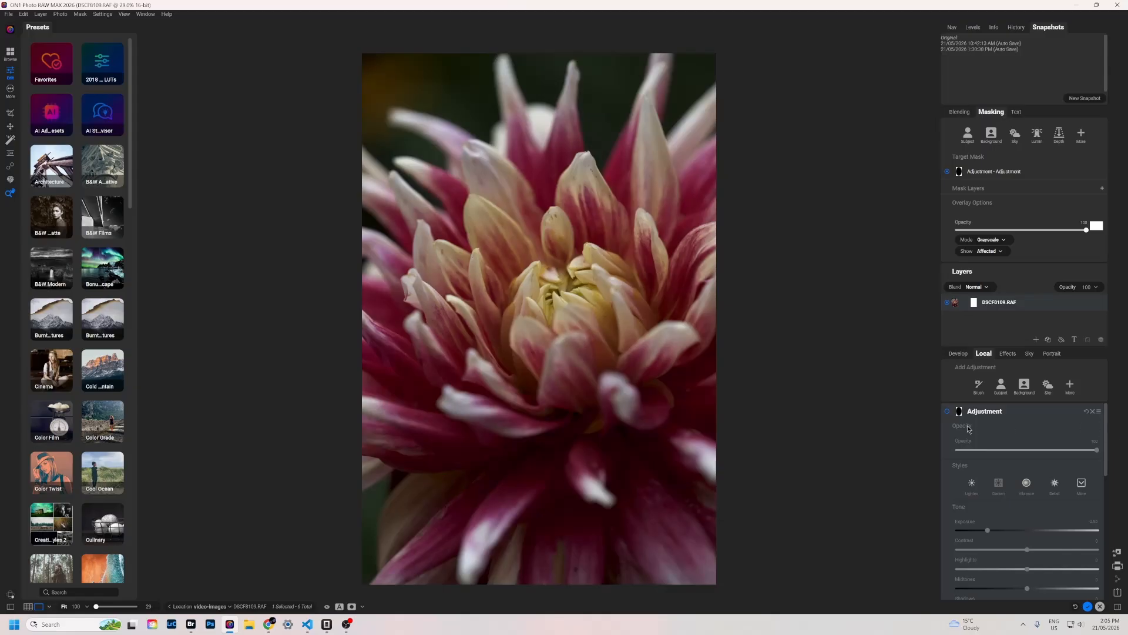
pyautogui.click(948, 411)
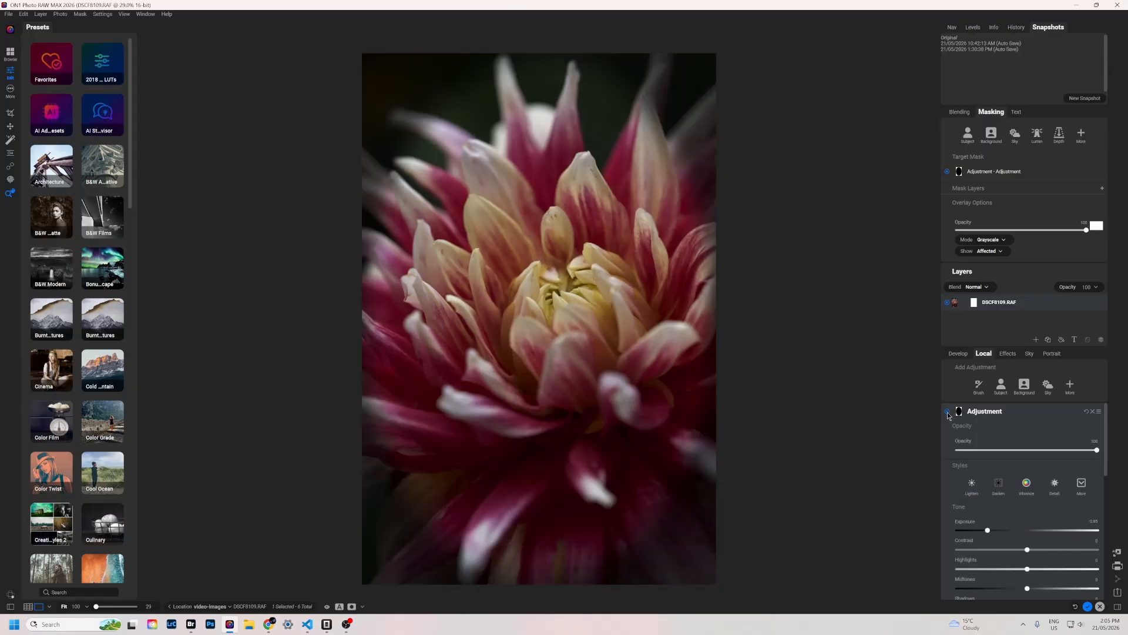
# - Reset and remove the Edges adjustment, and turn the centered gradient adjustment back on
pyautogui.click(1089, 412)
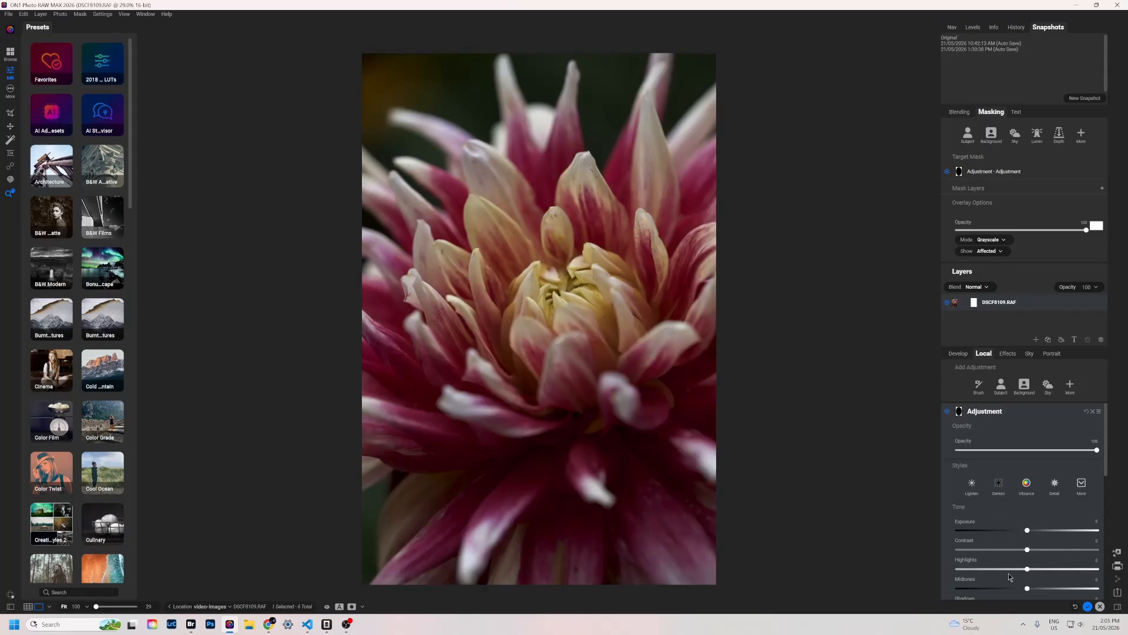
pyautogui.scroll(-2, 1049, 508)
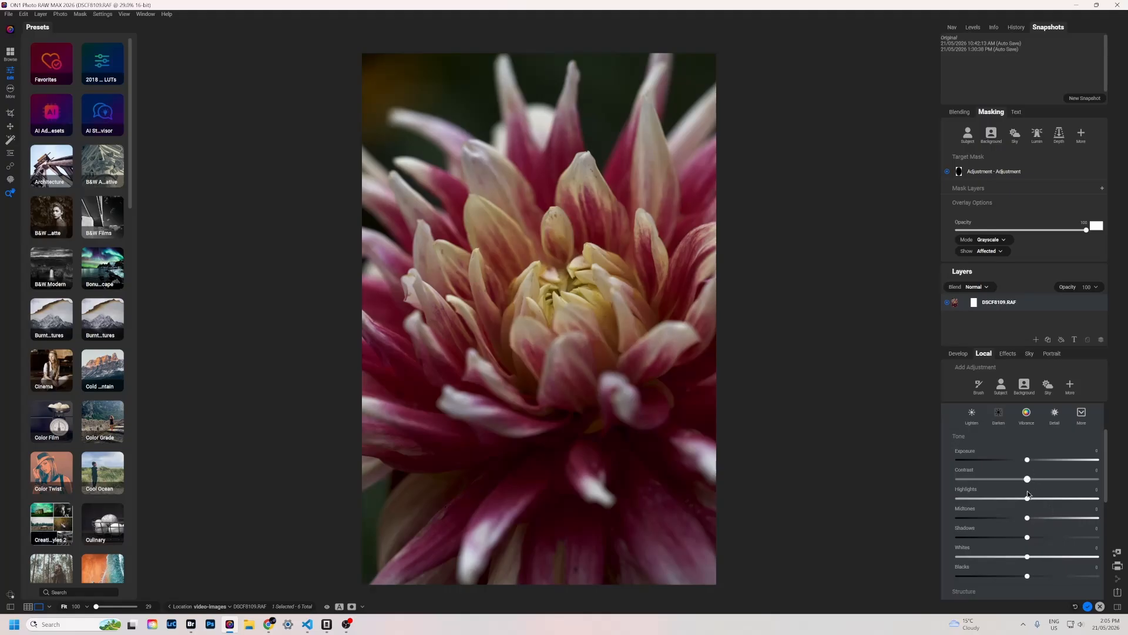
pyautogui.scroll(2, 1050, 465)
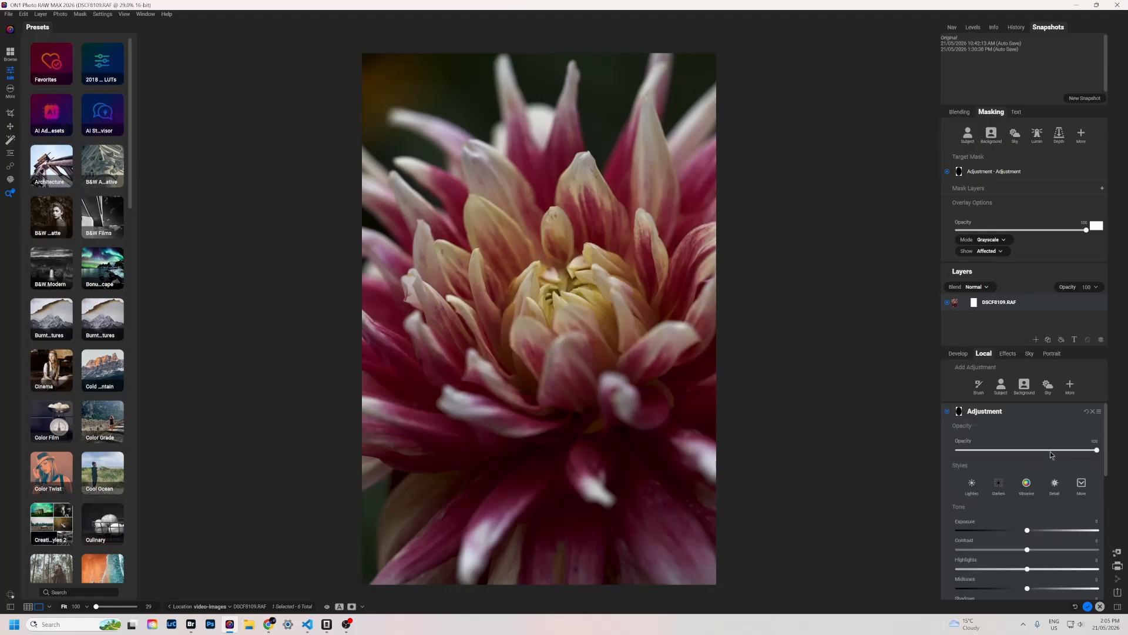
pyautogui.click(1094, 411)
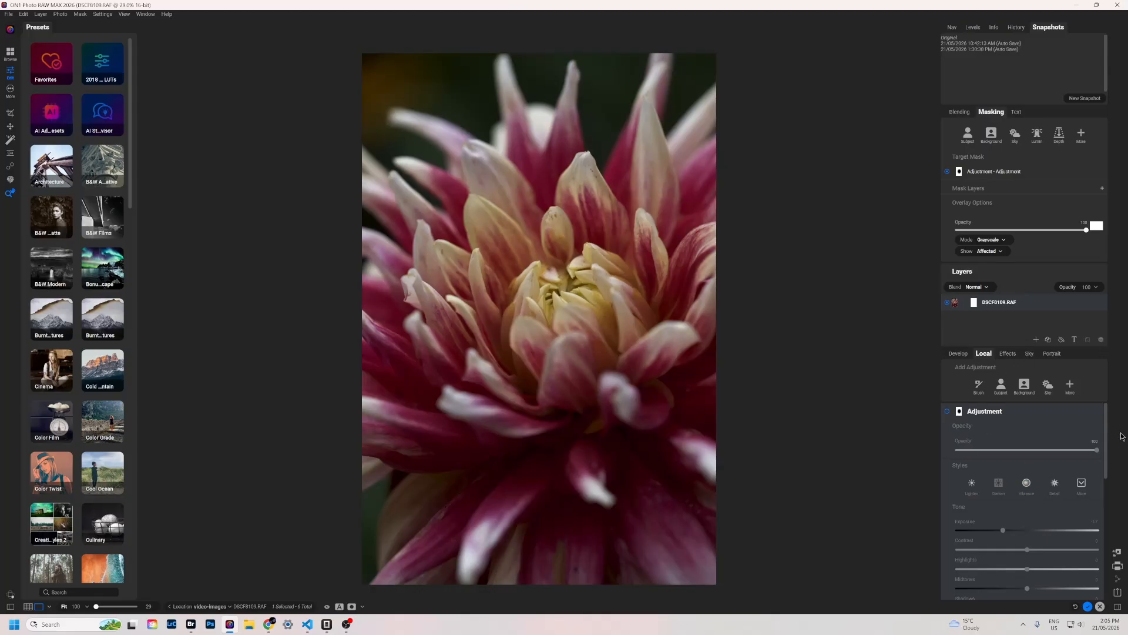
pyautogui.click(947, 410)
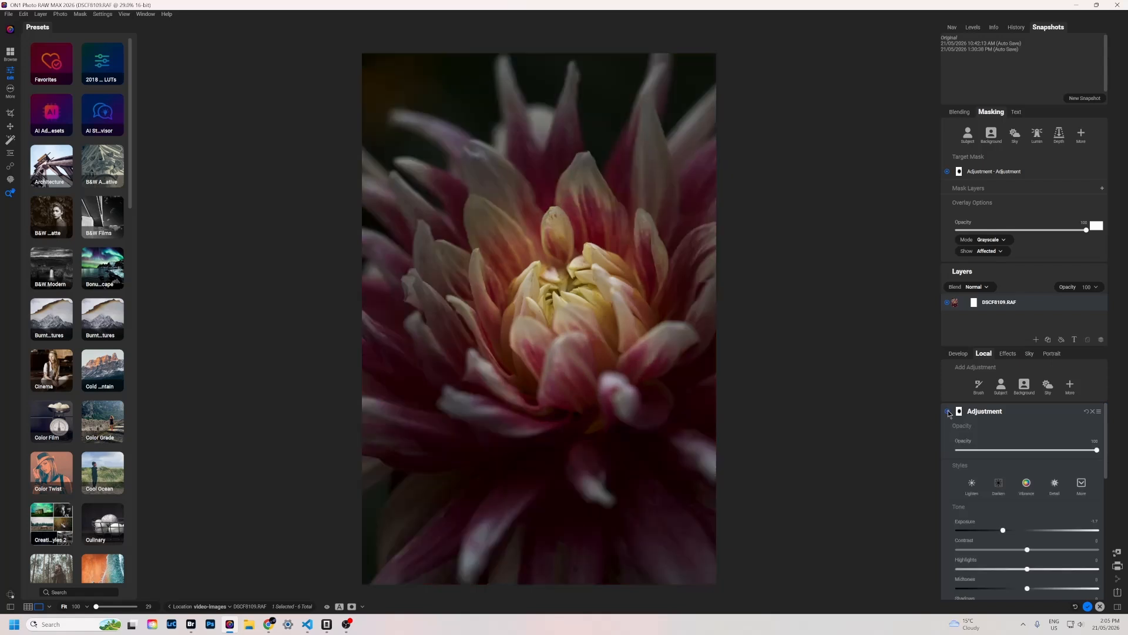
pyautogui.scroll(-2, 1019, 430)
pyautogui.scroll(-5, 1019, 429)
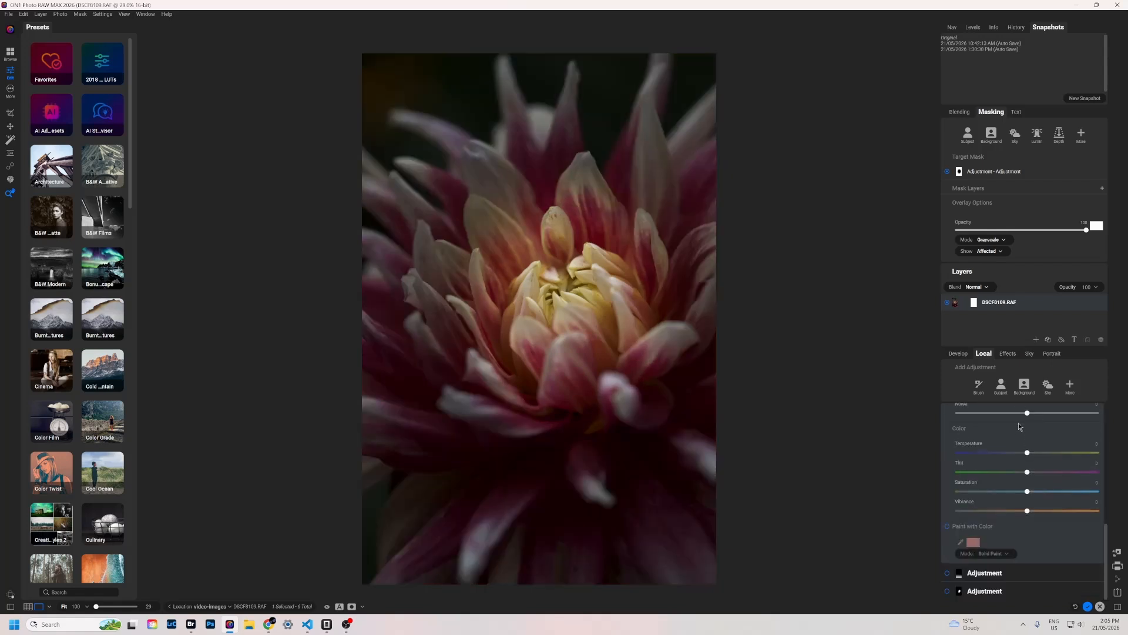
pyautogui.scroll(7, 1019, 423)
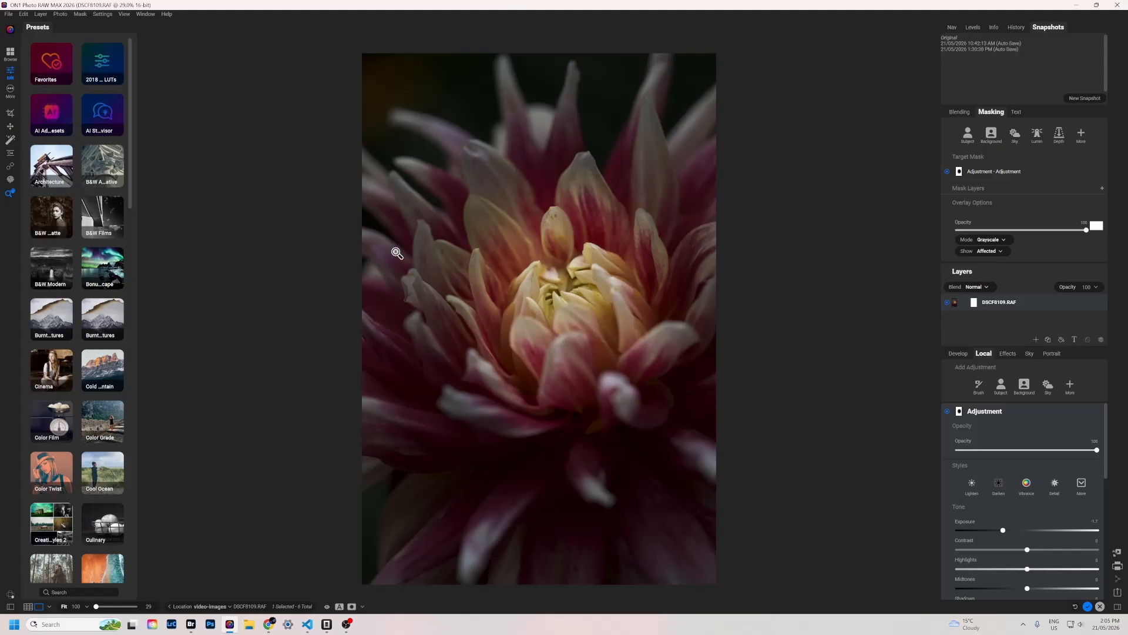
# - Return to the photo browser and open the skyscraper photo ending in 5518.RAF for editing
pyautogui.click(10, 53)
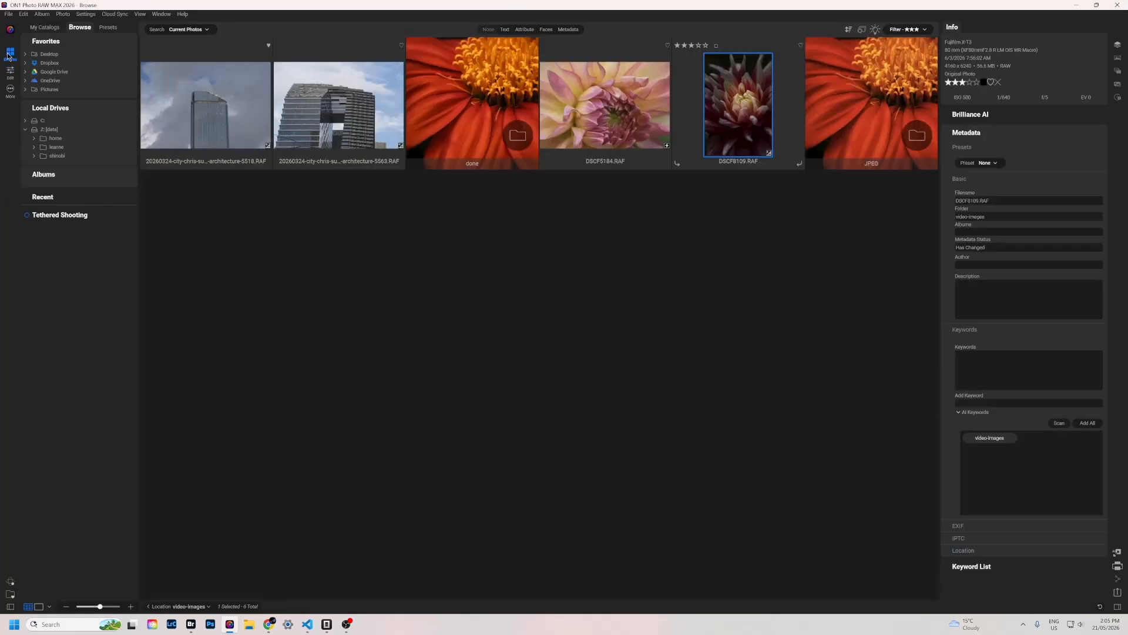
pyautogui.click(205, 114)
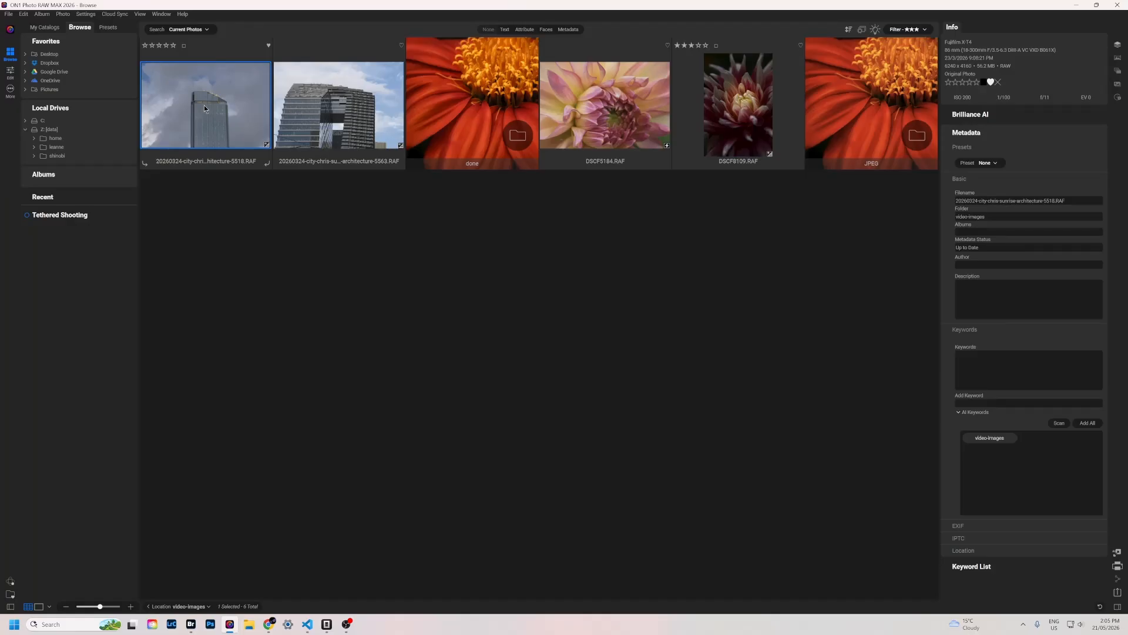
pyautogui.doubleClick(205, 106)
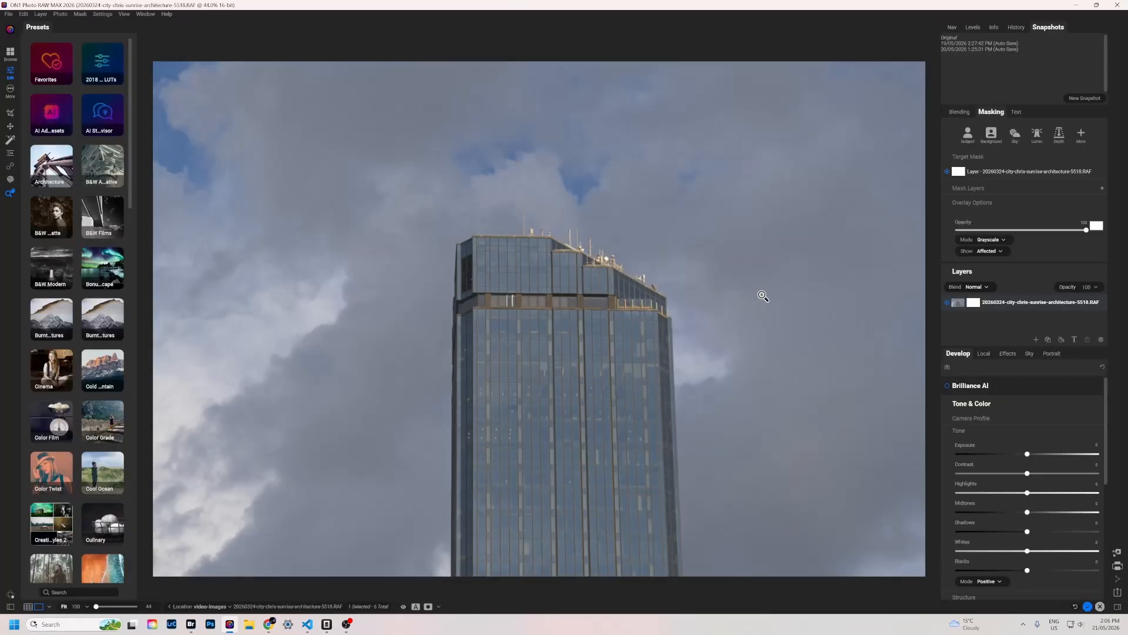
# - Add a local adjustment with an automatic Sky mask and check the mask by briefly switching the mask view on
pyautogui.click(1053, 355)
pyautogui.click(983, 354)
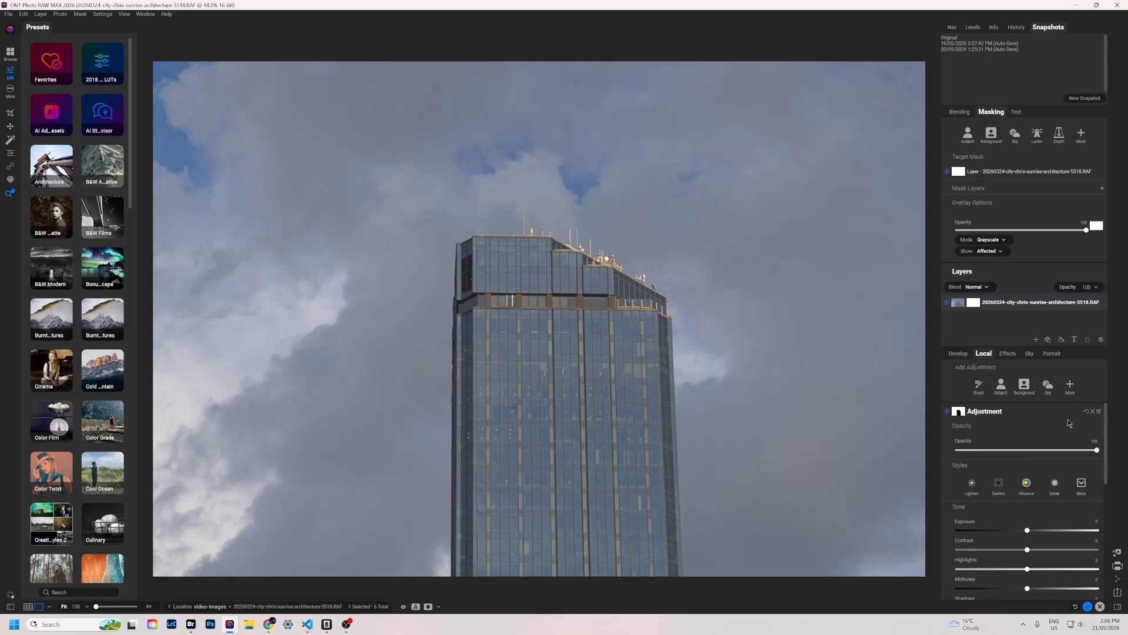
pyautogui.click(1049, 386)
pyautogui.hotkey('ctrl', 'm')
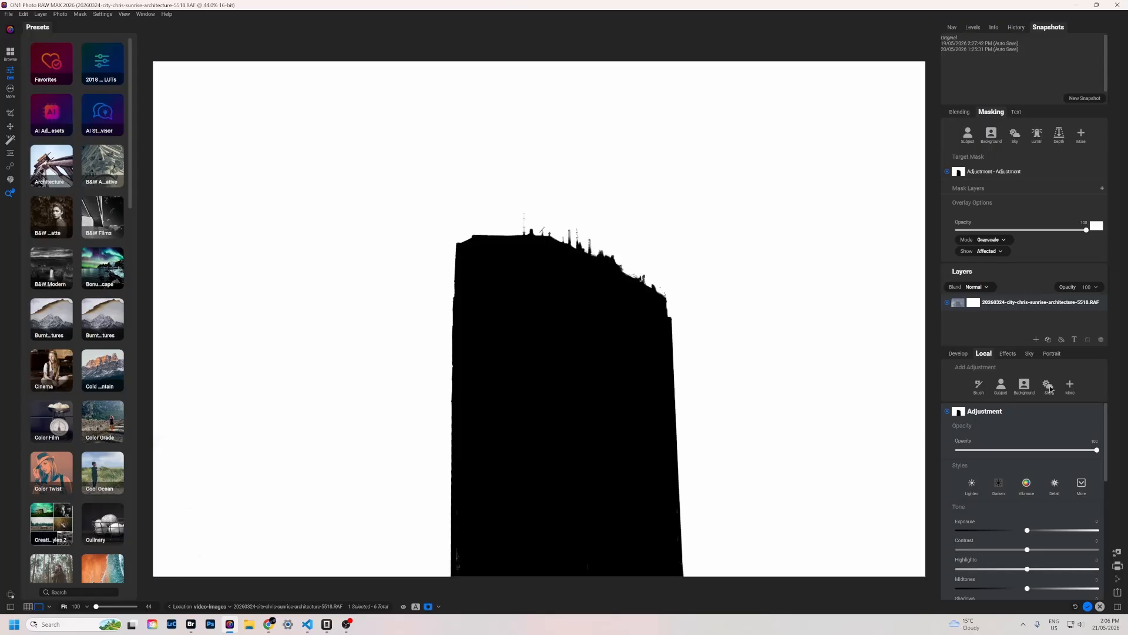
pyautogui.hotkey('ctrl', 'm')
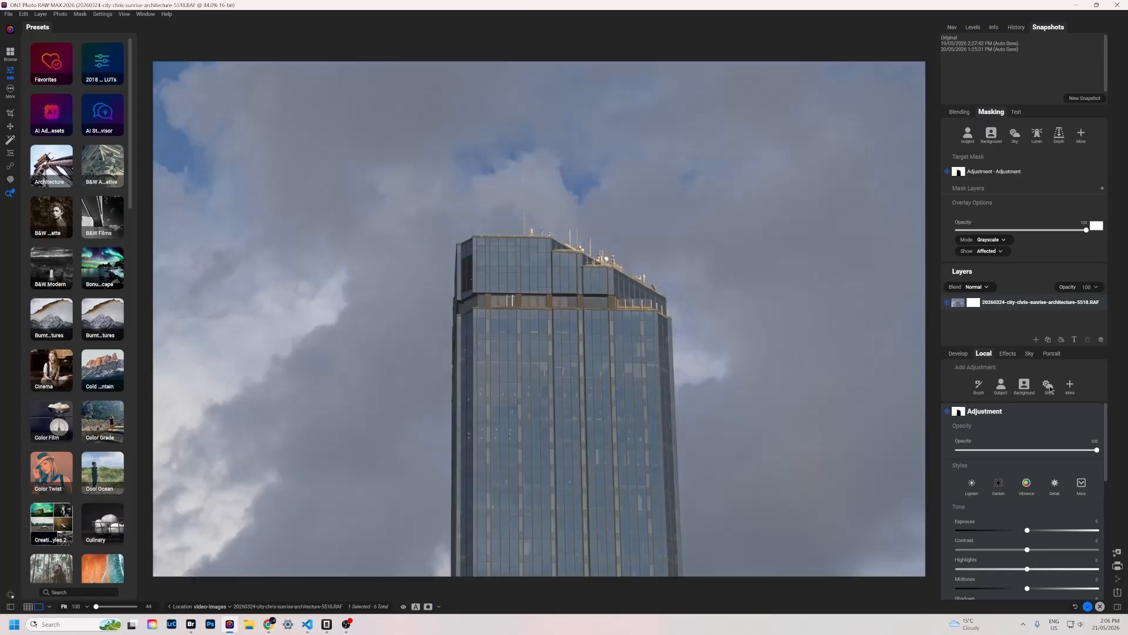
# - Set the sky adjustment's exposure to about -1.3, contrast to about 60, highlights to about 77 and whites to about 48
pyautogui.moveTo(1027, 531); pyautogui.dragTo(1070, 540)
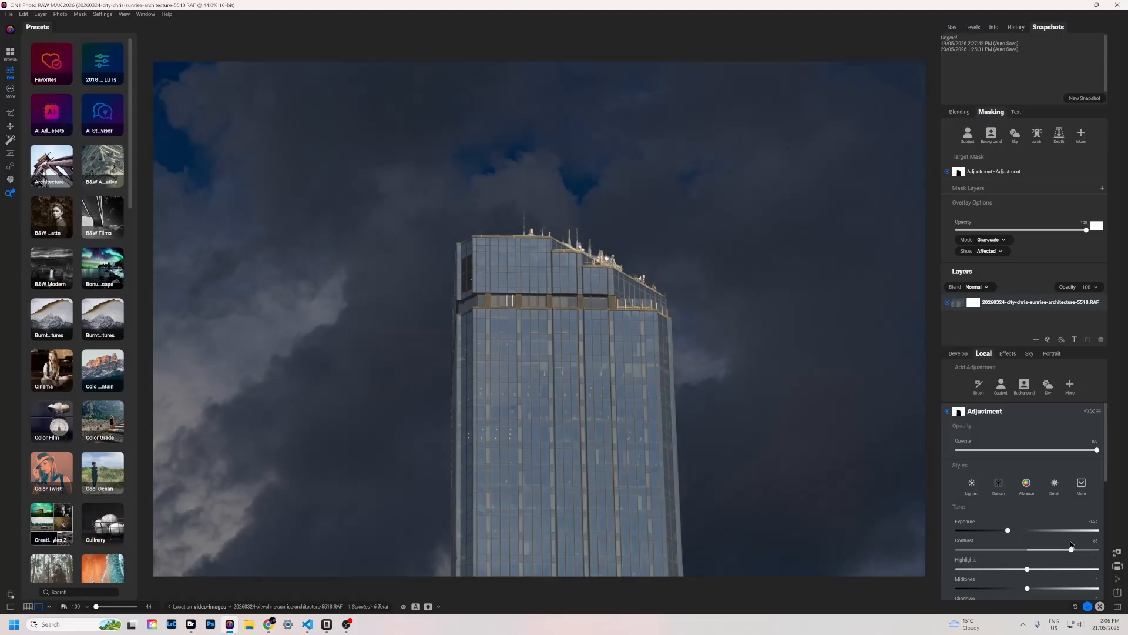
pyautogui.moveTo(1107, 415); pyautogui.dragTo(1106, 457)
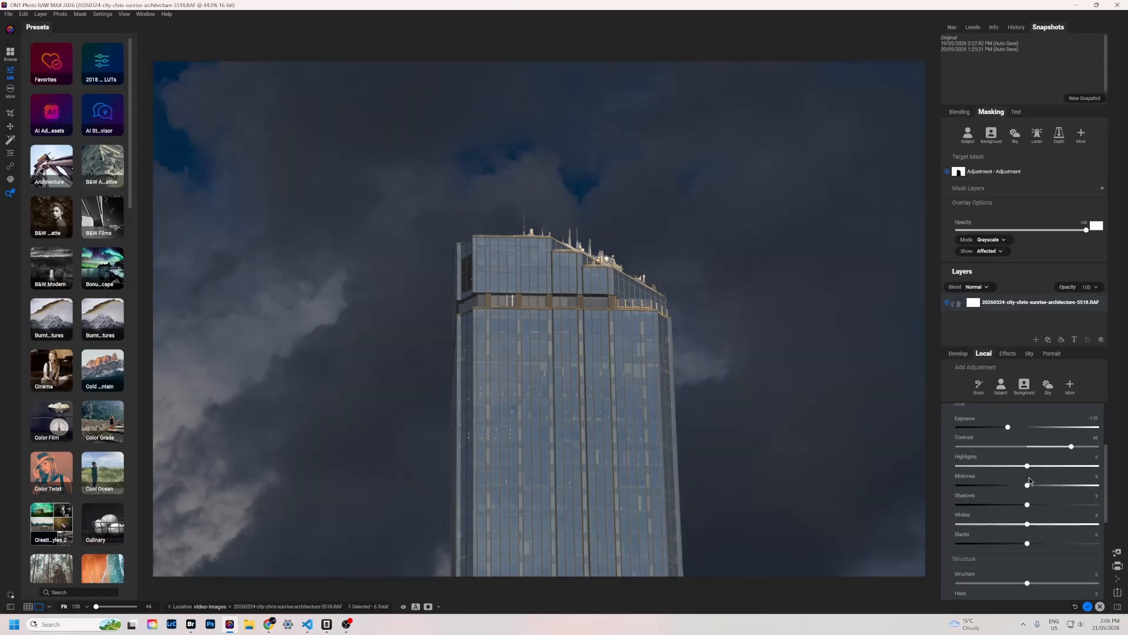
pyautogui.moveTo(1063, 465); pyautogui.dragTo(1081, 468)
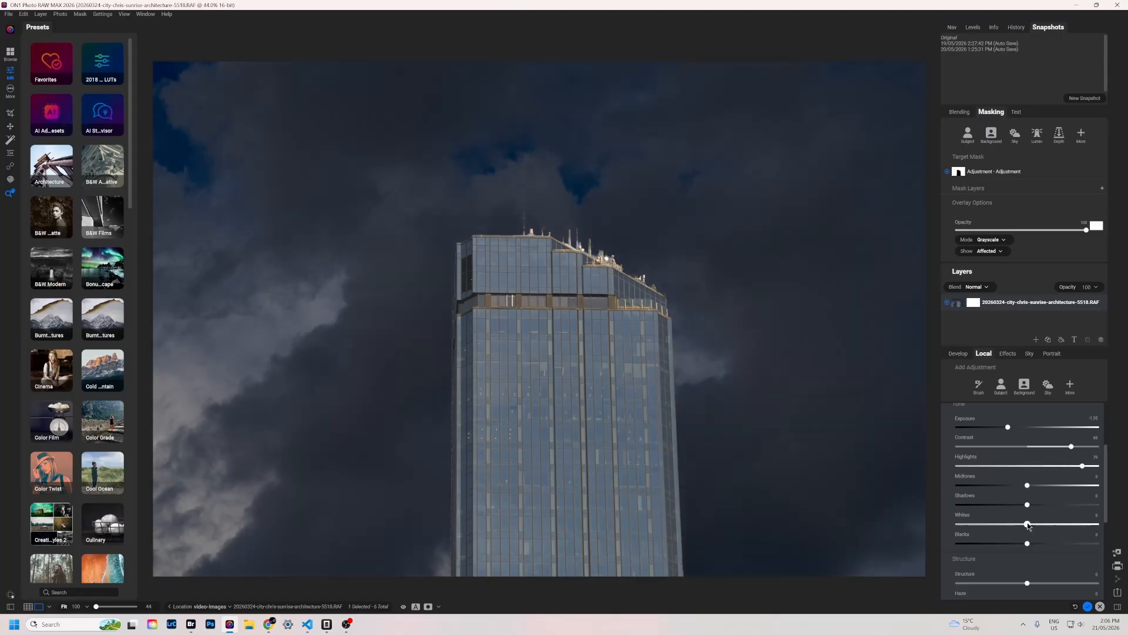
pyautogui.moveTo(1027, 524); pyautogui.dragTo(1061, 519)
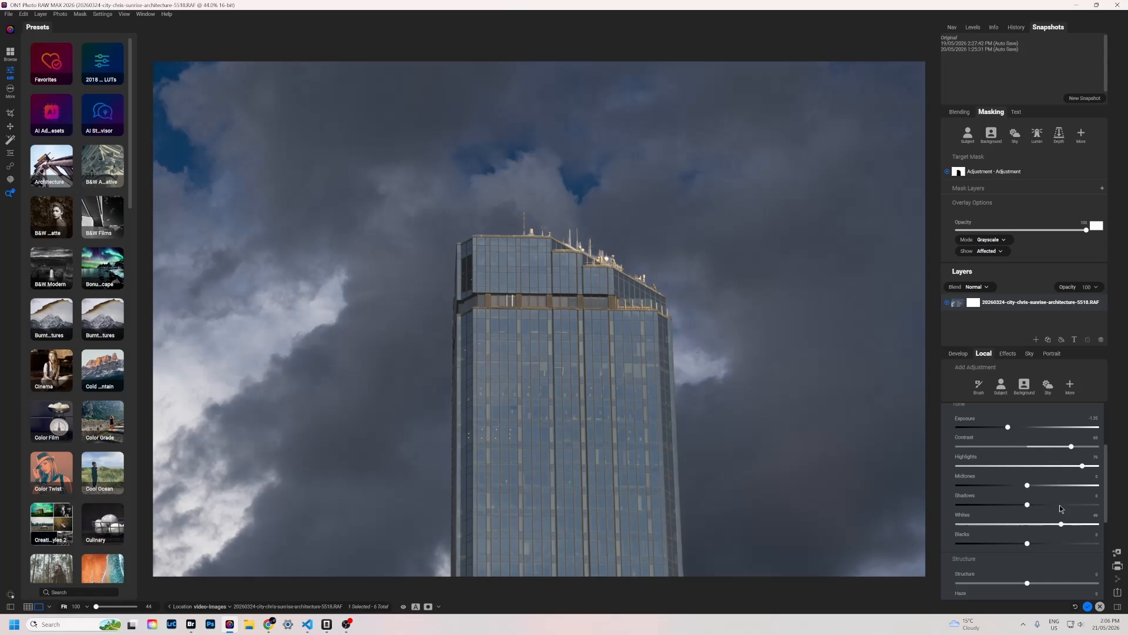
pyautogui.scroll(-2, 1032, 428)
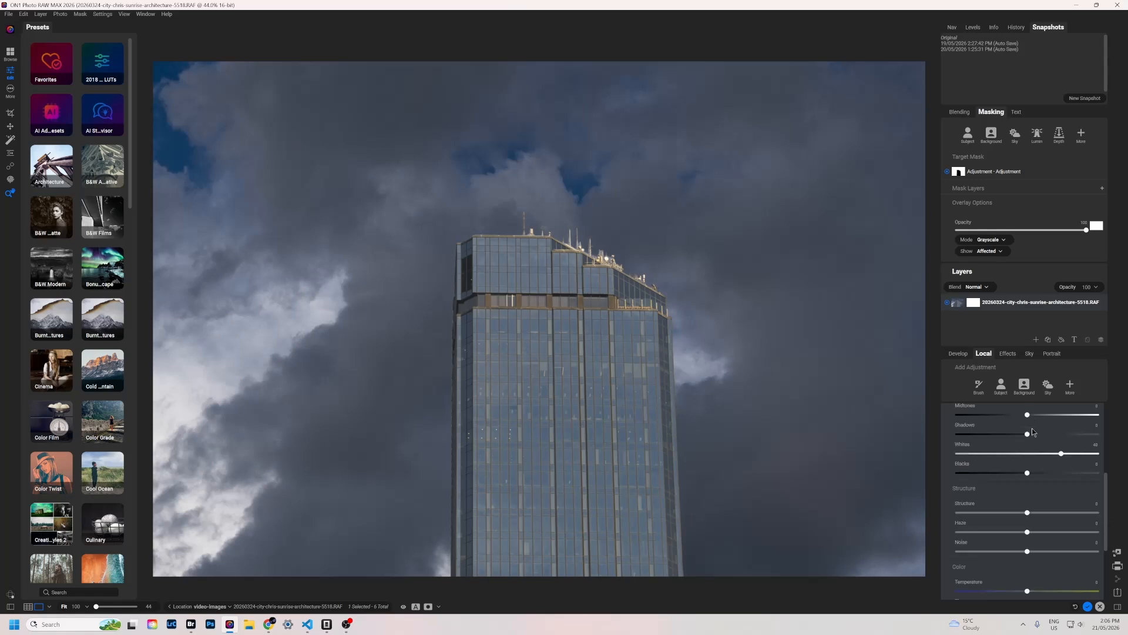